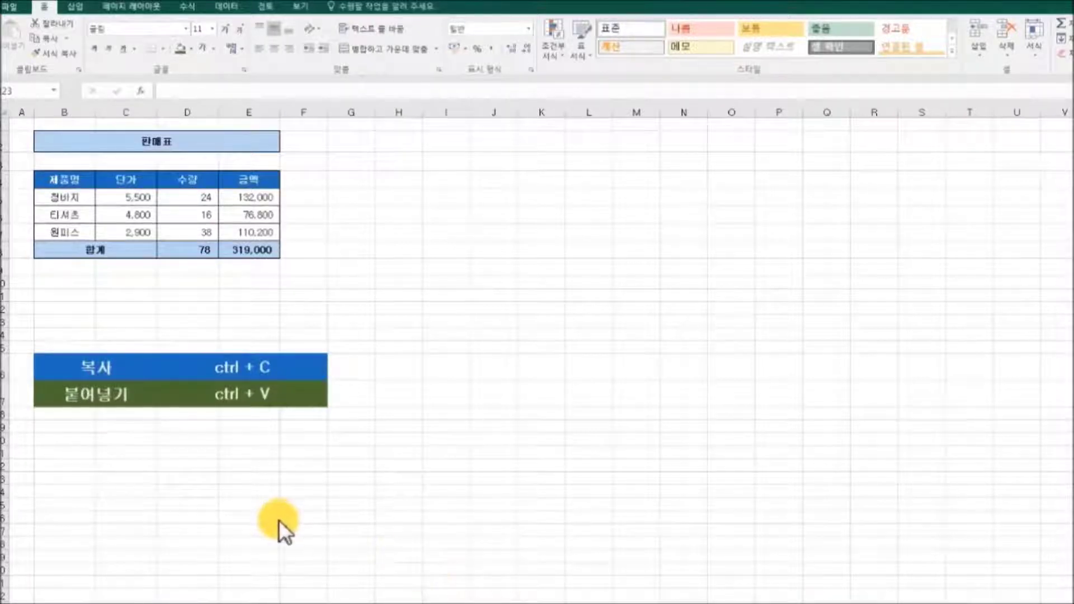
# Copy the sales table in B4:E8, from the 제품명 header row down to the 합계 row
pyautogui.moveTo(53, 182); pyautogui.dragTo(251, 251)
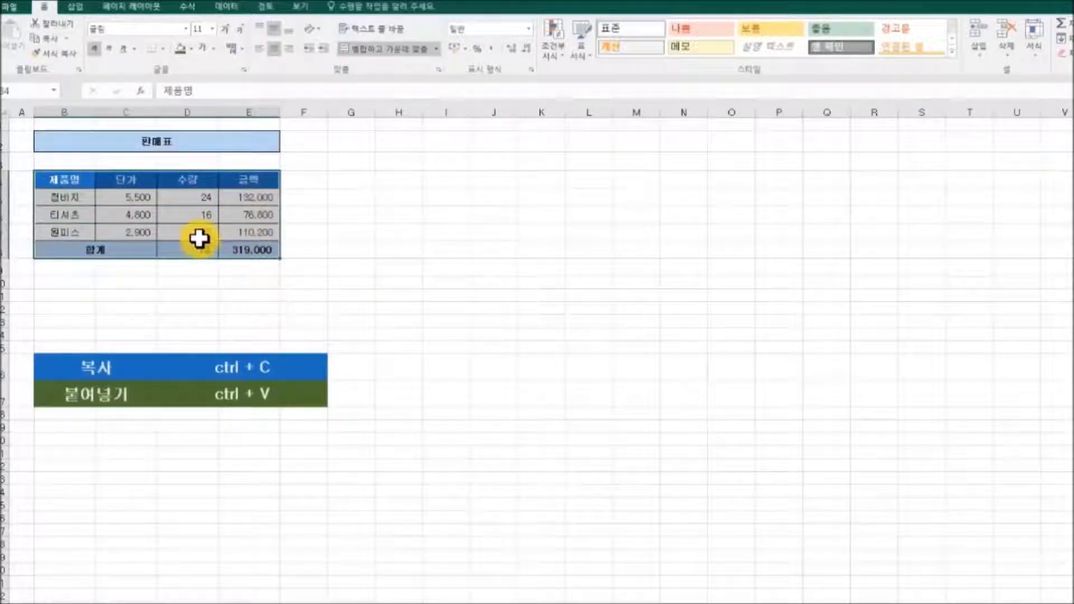
pyautogui.rightClick(190, 218)
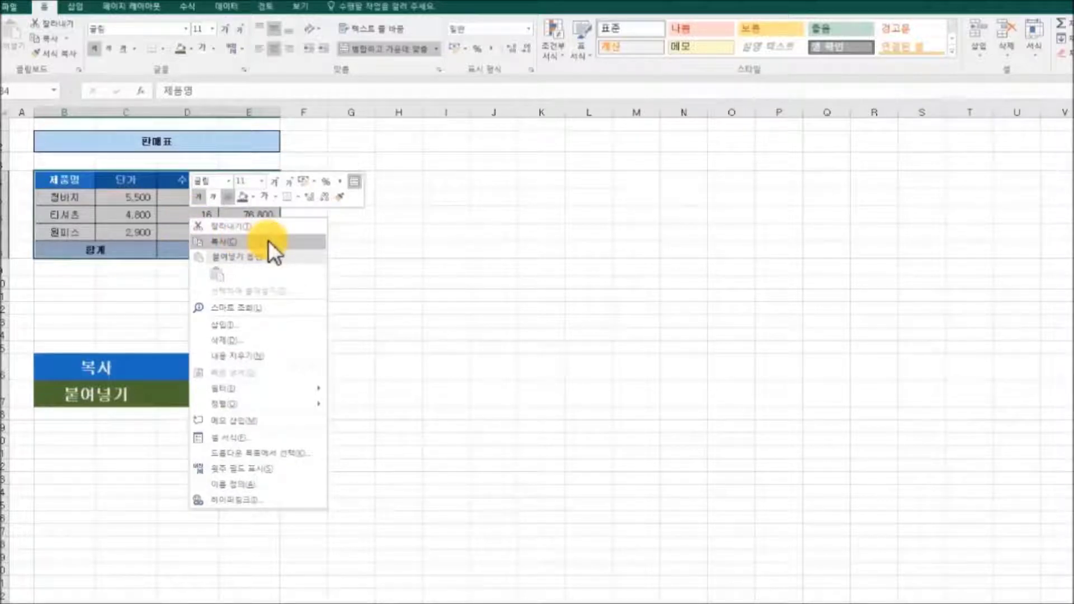
pyautogui.click(216, 243)
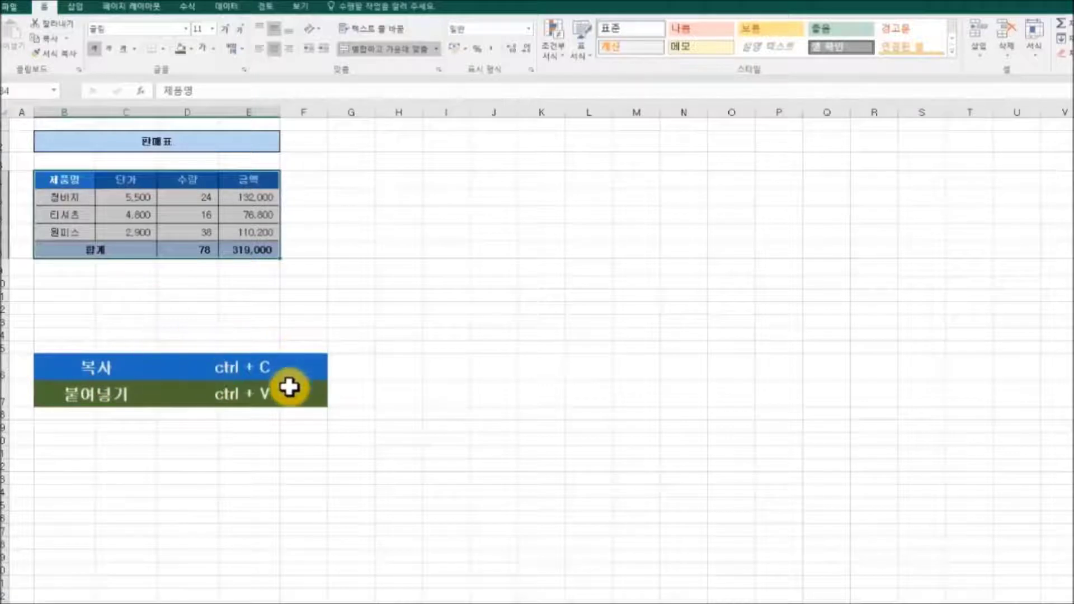
pyautogui.rightClick(144, 214)
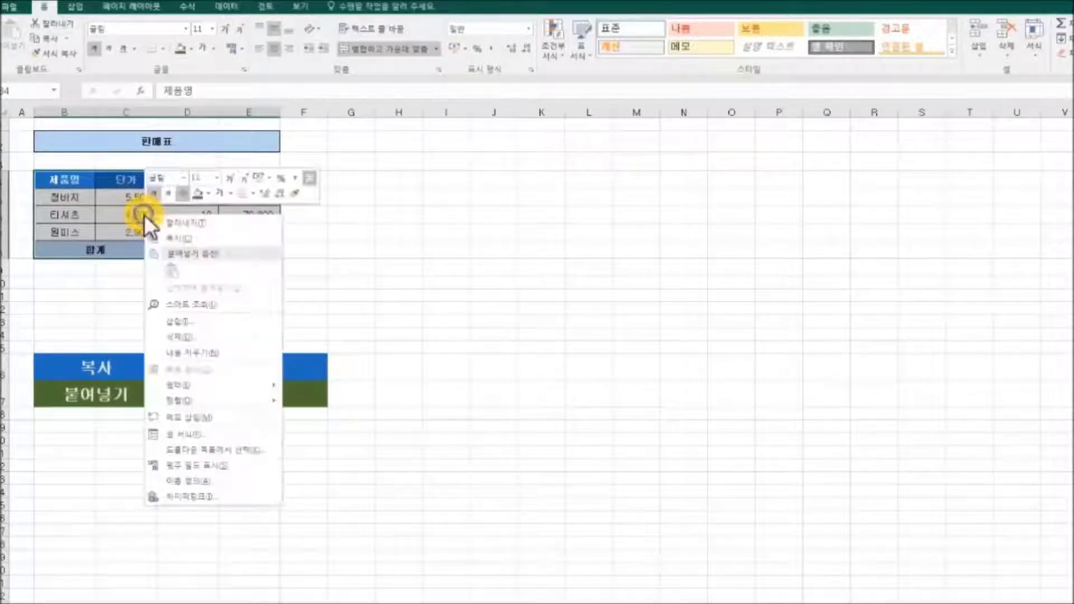
pyautogui.click(172, 237)
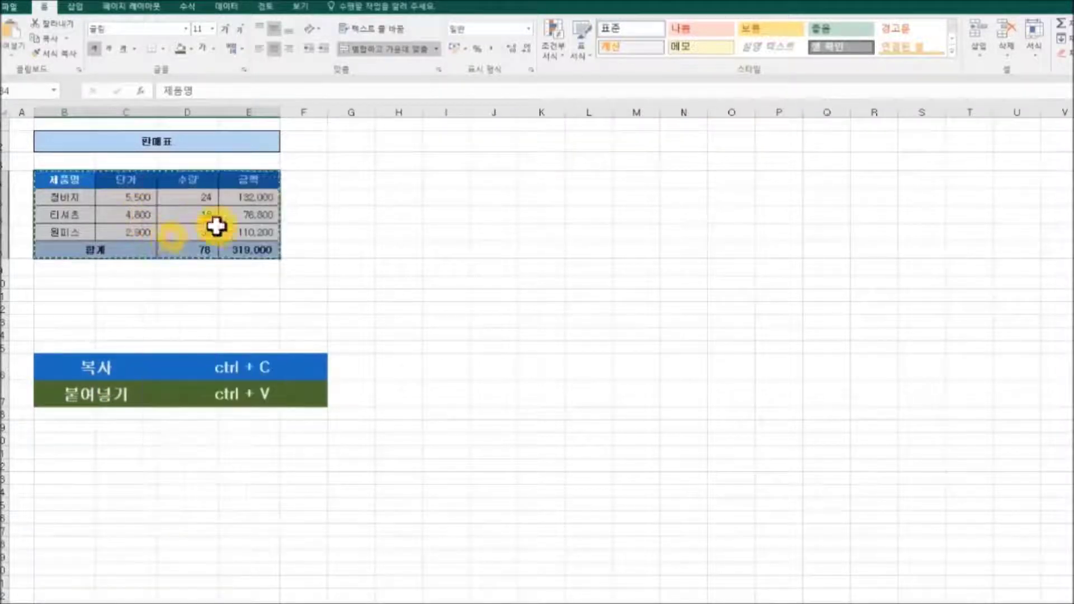
# Paste the copied sales table at G4 with the standard paste option and widen columns G to J
pyautogui.click(351, 180)
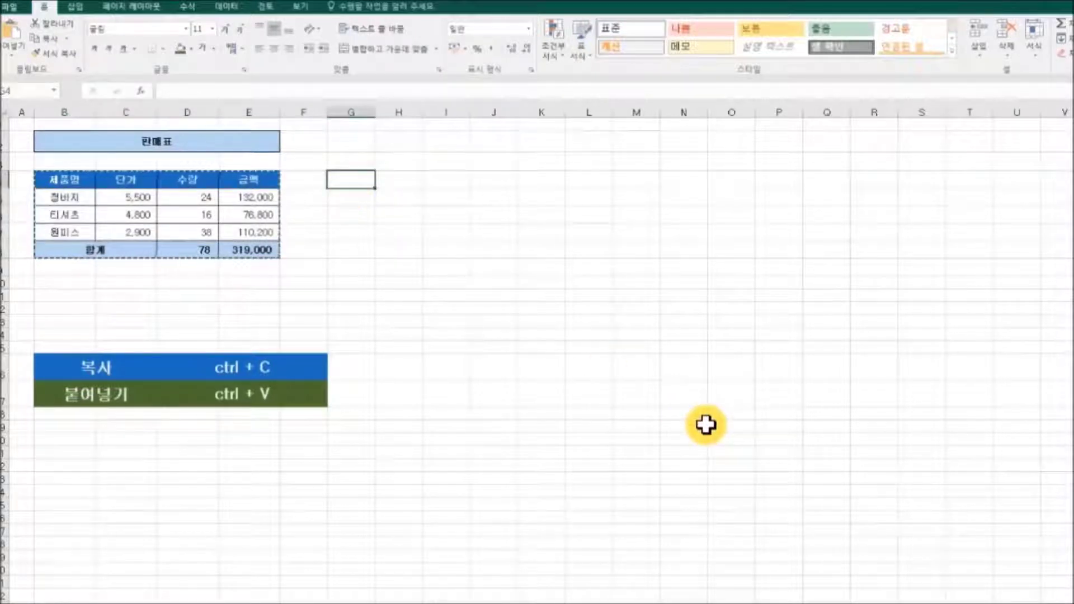
pyautogui.rightClick(355, 180)
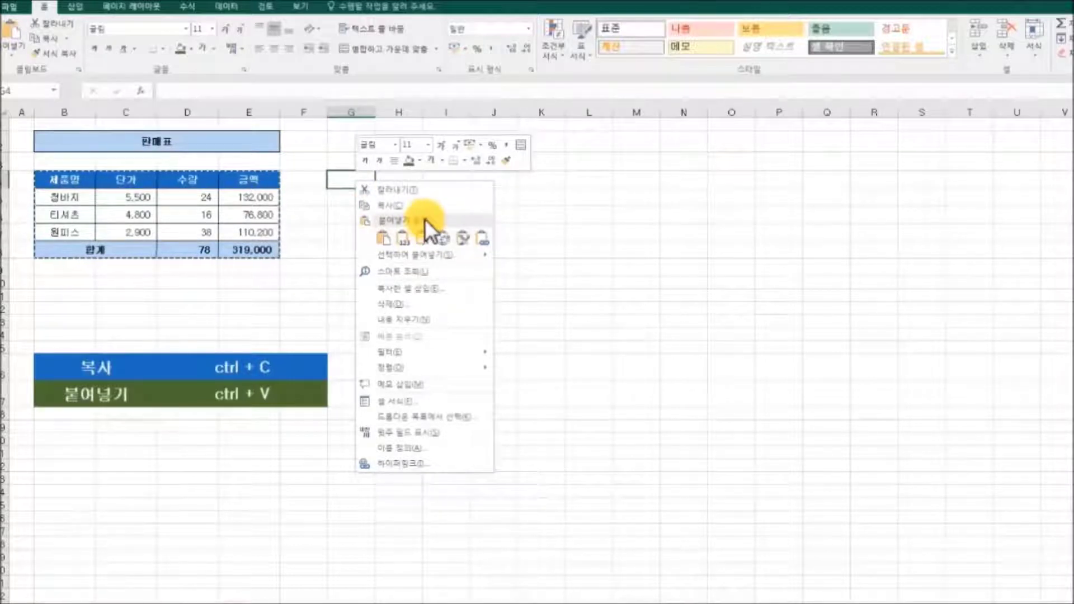
pyautogui.click(383, 236)
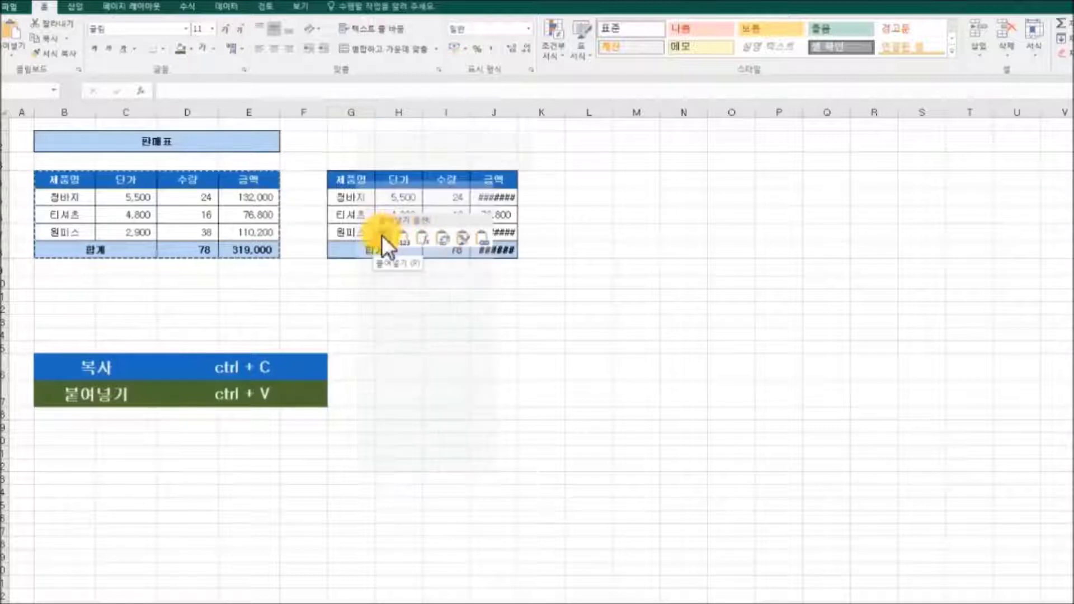
pyautogui.click(381, 235)
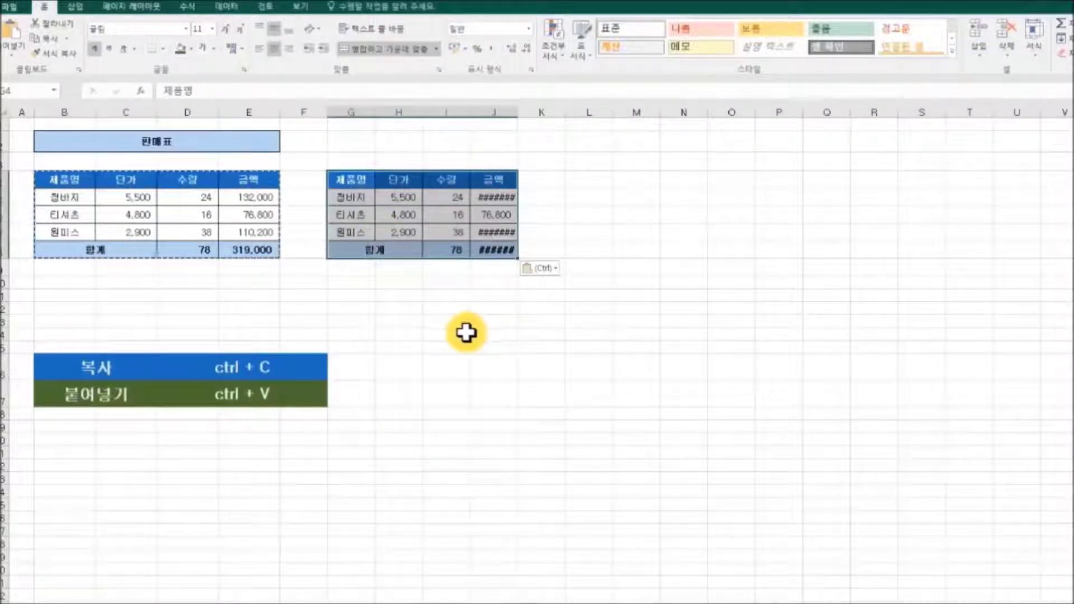
pyautogui.moveTo(348, 112); pyautogui.dragTo(547, 112)
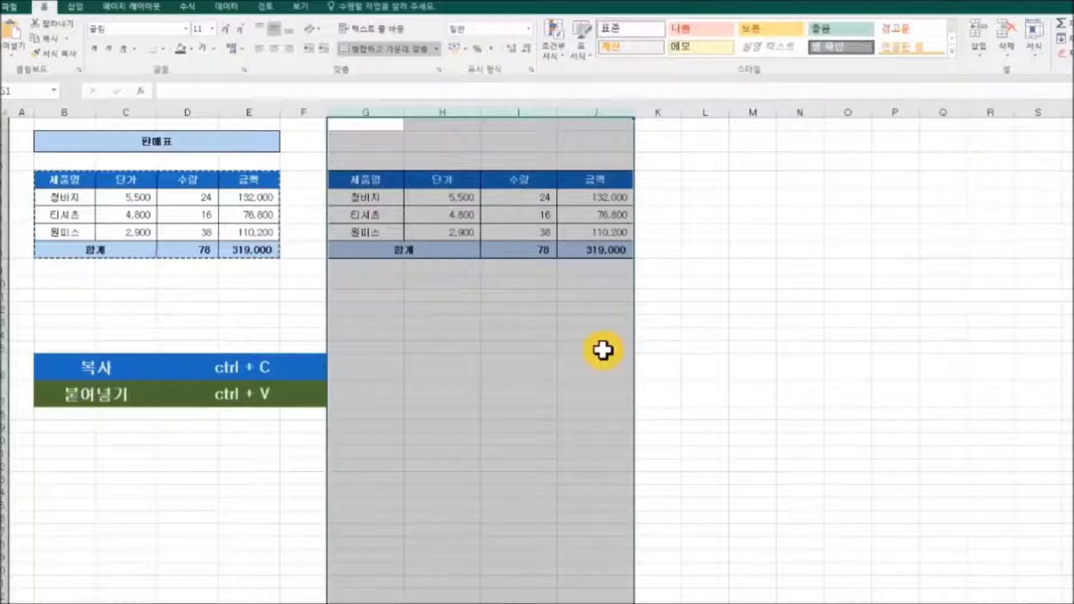
pyautogui.click(703, 388)
pyautogui.moveTo(72, 180); pyautogui.dragTo(245, 199)
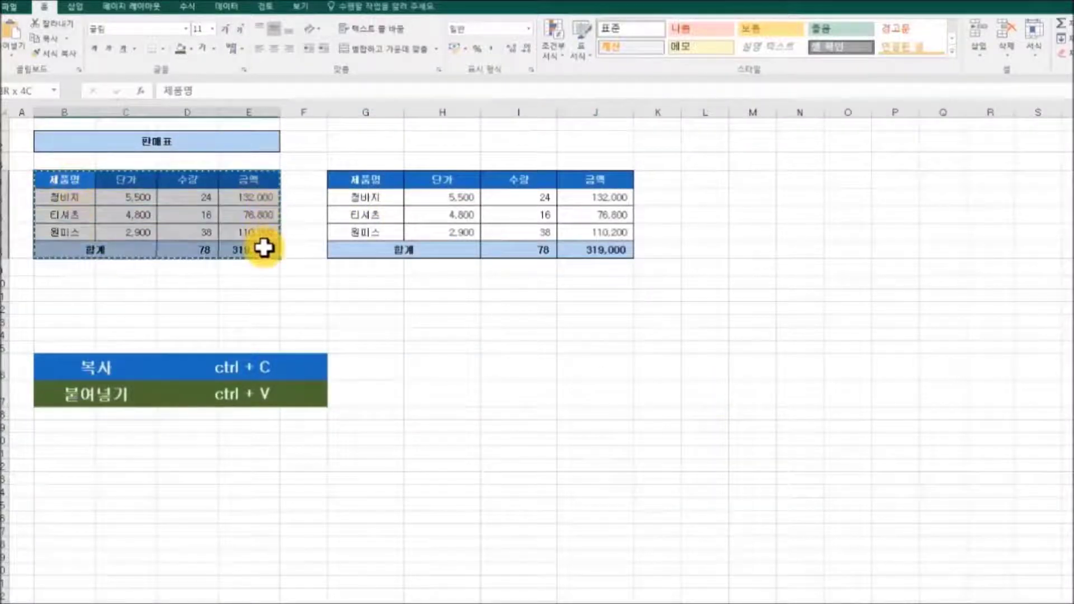
pyautogui.moveTo(263, 248); pyautogui.dragTo(264, 249)
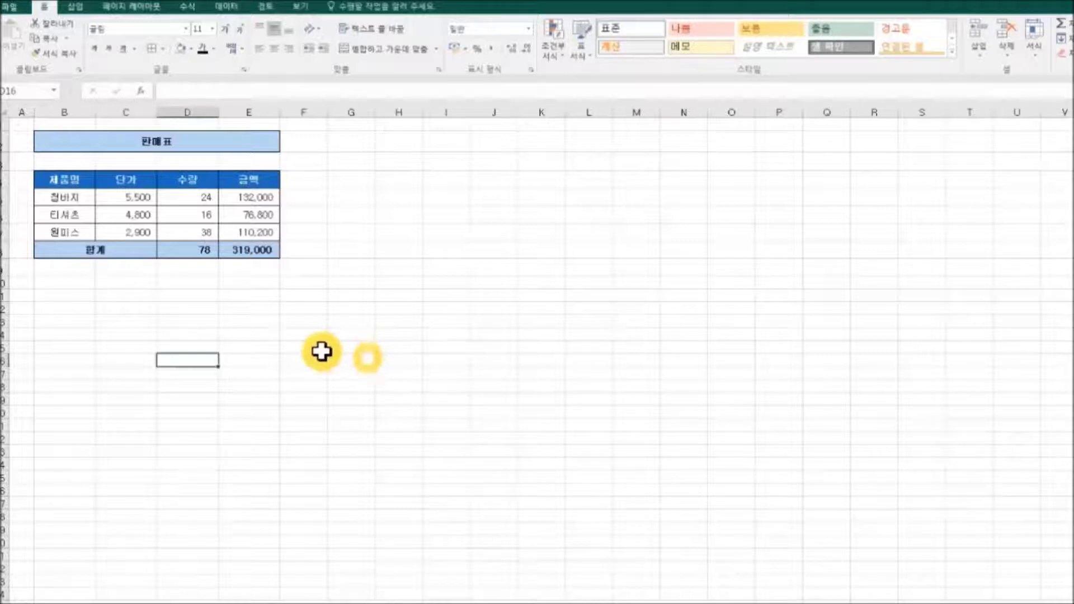
pyautogui.click(65, 188)
pyautogui.moveTo(65, 188); pyautogui.dragTo(255, 291)
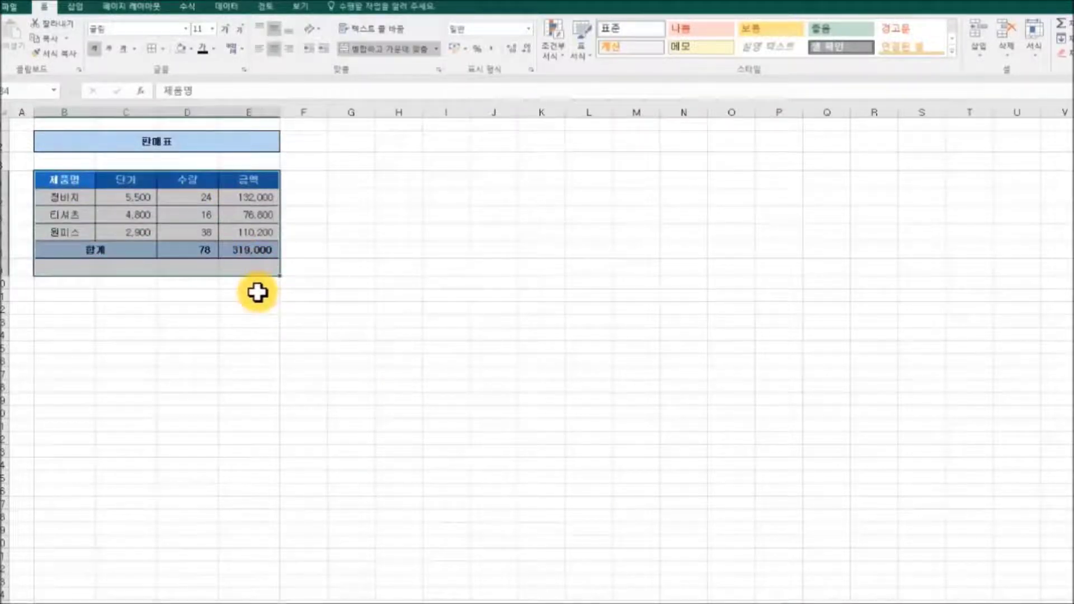
pyautogui.click(250, 306)
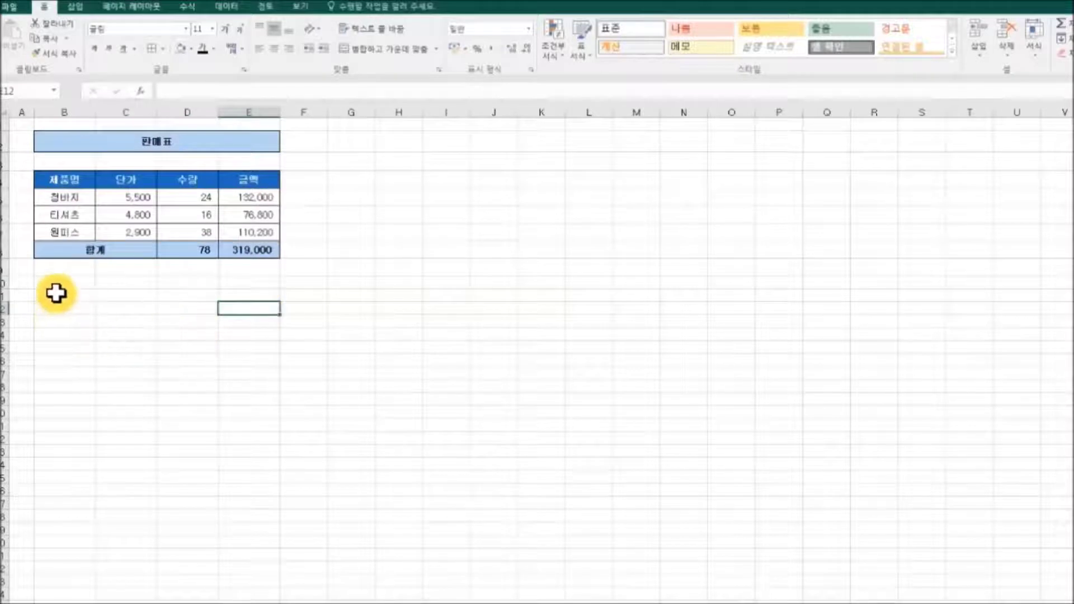
pyautogui.moveTo(61, 286)
pyautogui.mouseDown()
pyautogui.moveTo(226, 305)
pyautogui.moveTo(309, 359)
pyautogui.moveTo(314, 400)
pyautogui.mouseUp()
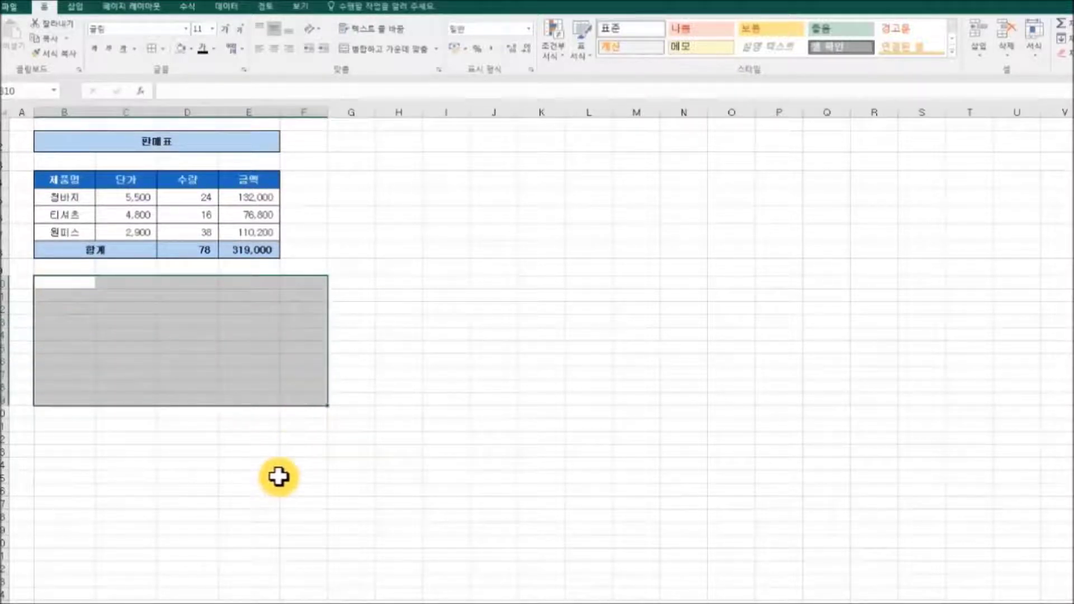
# Switch to the 교육평가표_완성.xlsx workbook and copy the evaluation table range A1:K15, from the title to entry number 12
pyautogui.moveTo(335, 601)
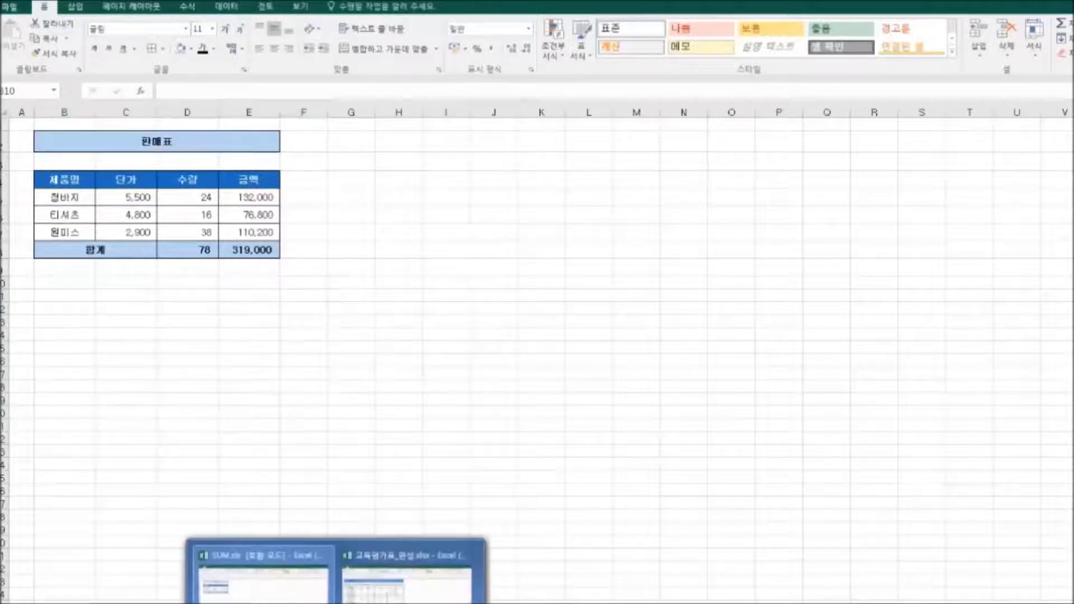
pyautogui.click(386, 573)
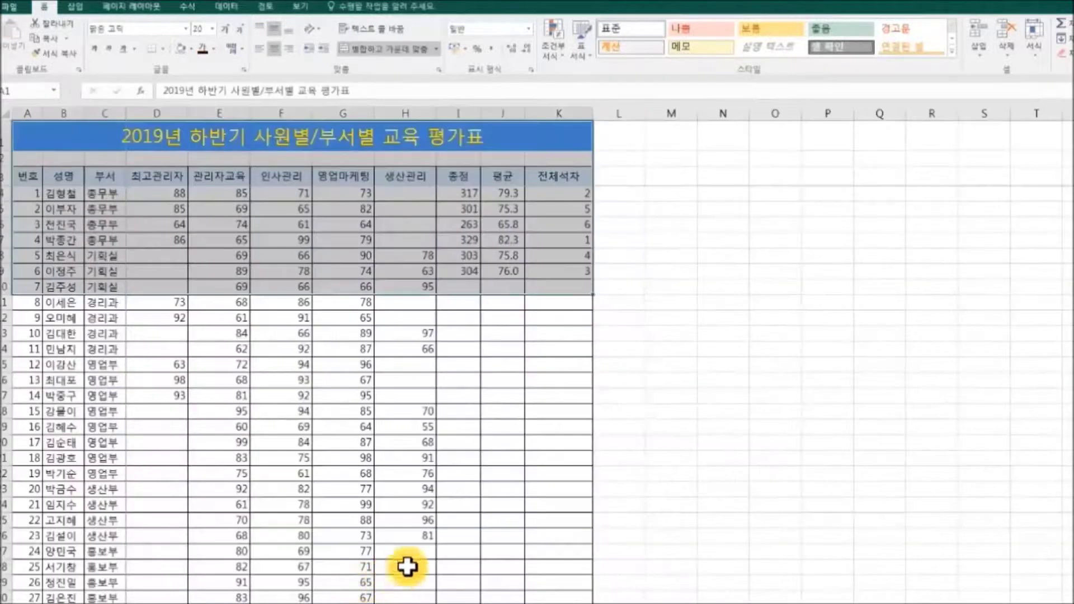
pyautogui.click(837, 491)
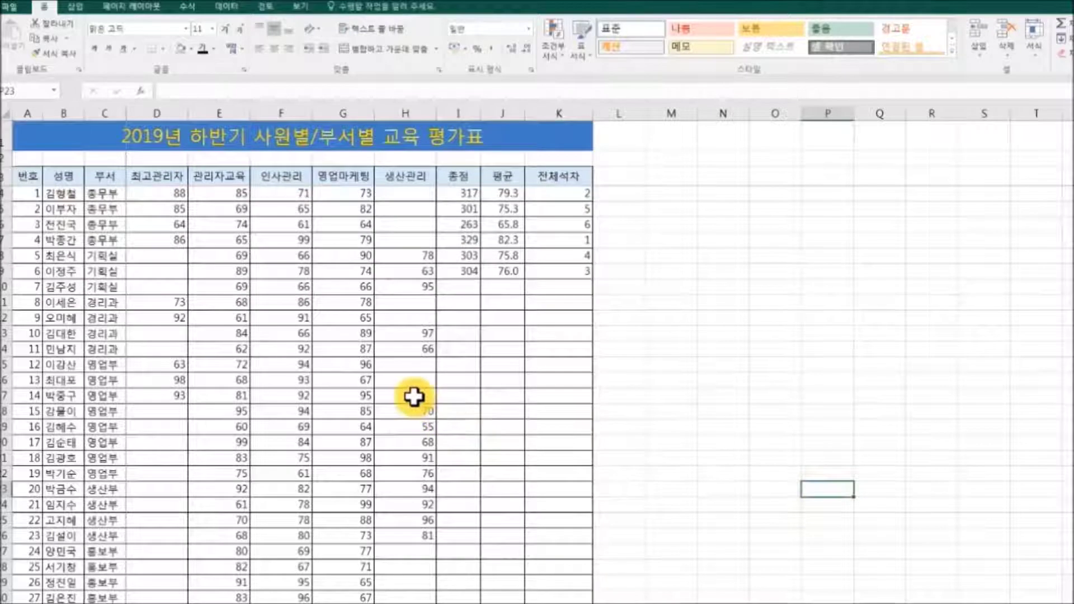
pyautogui.moveTo(28, 137)
pyautogui.mouseDown()
pyautogui.moveTo(360, 175)
pyautogui.moveTo(448, 259)
pyautogui.moveTo(456, 369)
pyautogui.mouseUp()
pyautogui.rightClick(403, 313)
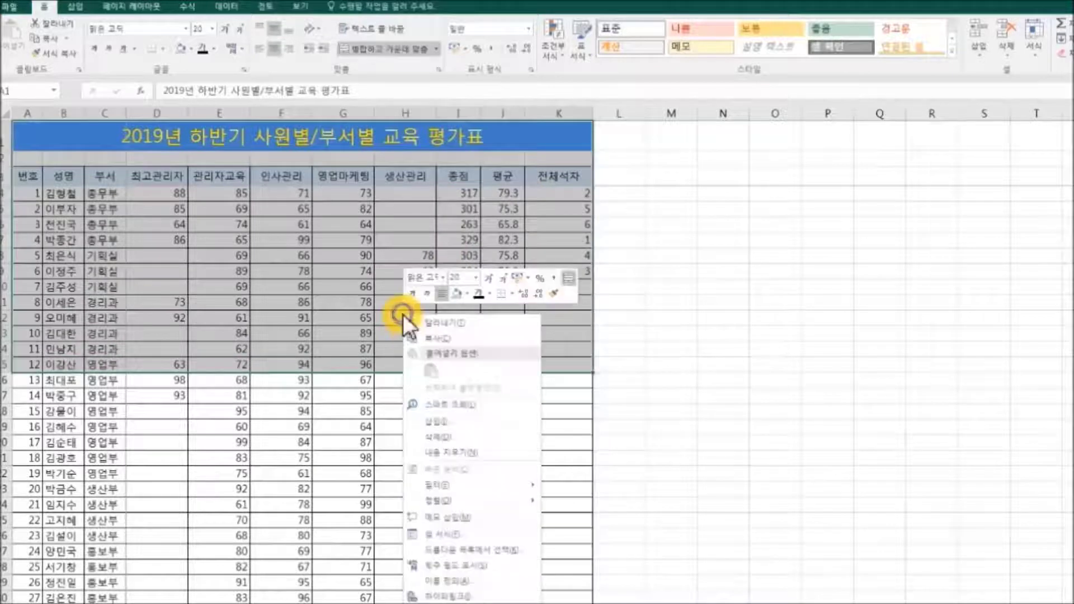
pyautogui.click(443, 338)
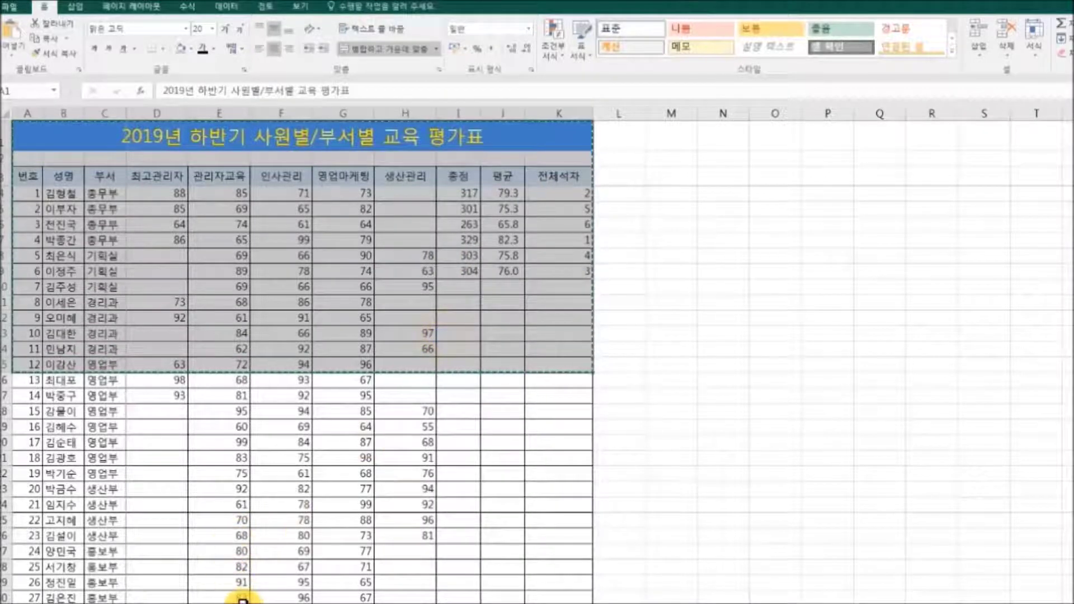
# Switch back to SUM.xls and paste the copied evaluation table at B10, below the sales table
pyautogui.moveTo(336, 602)
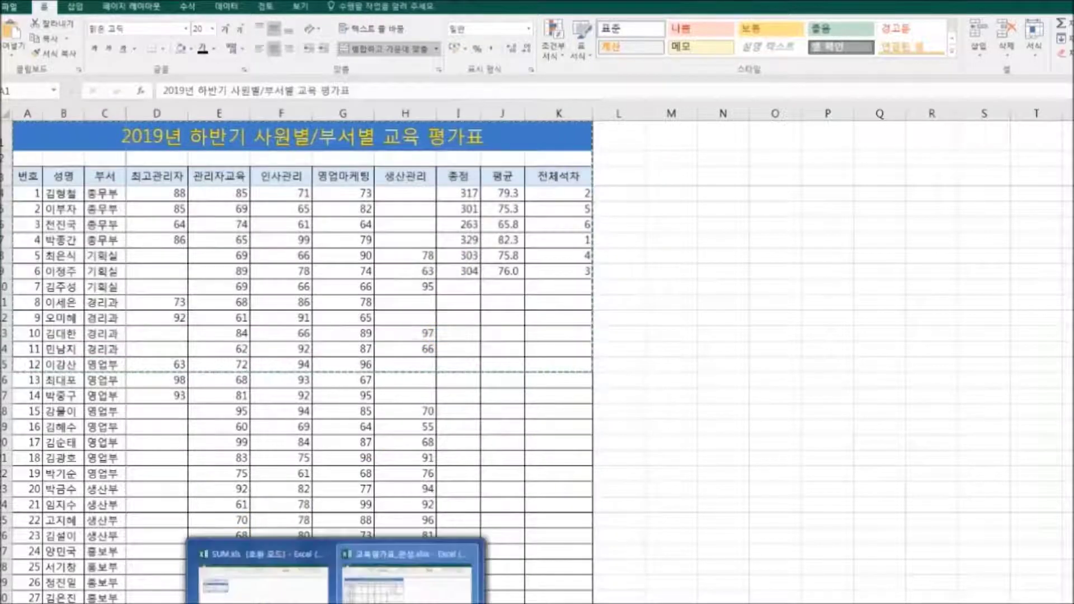
pyautogui.click(268, 594)
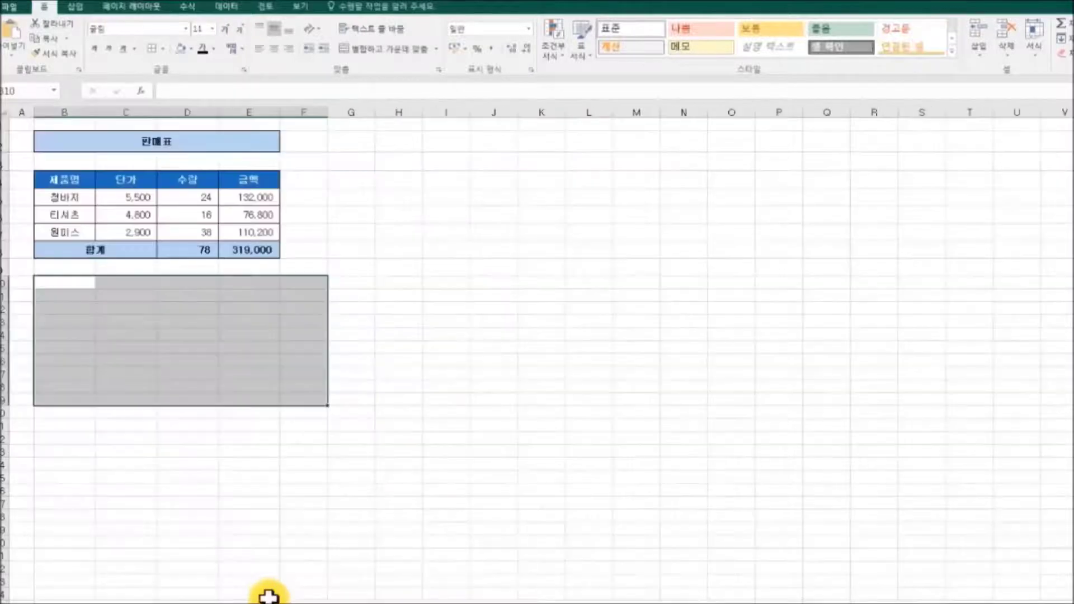
pyautogui.click(62, 283)
pyautogui.hotkey('ctrl', 'v')
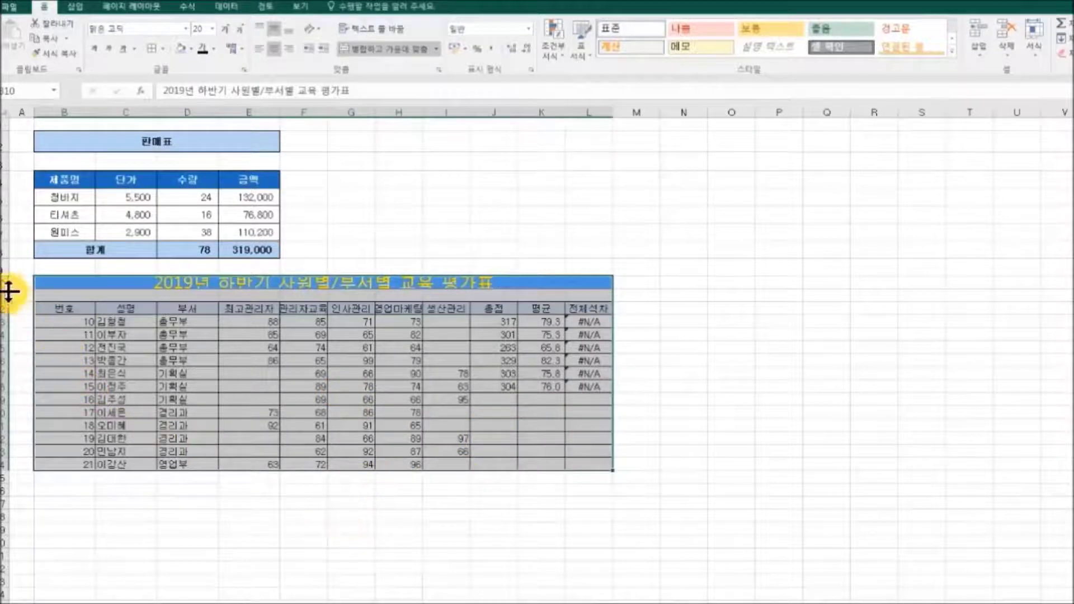
# Increase the row heights of the pasted evaluation table and widen columns B to L
pyautogui.moveTo(5, 285); pyautogui.dragTo(8, 491)
pyautogui.click(822, 485)
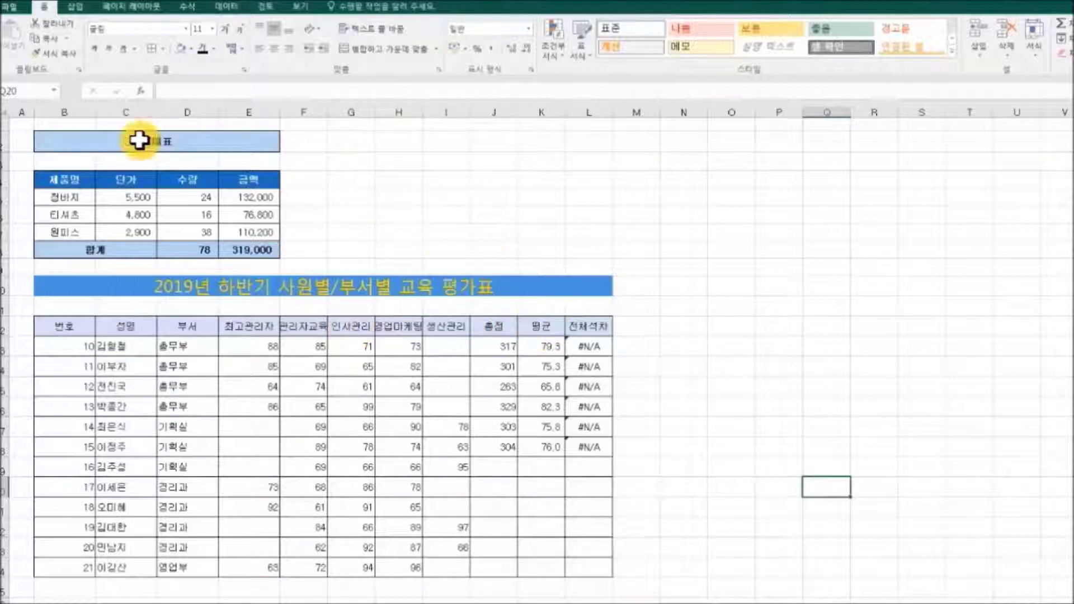
pyautogui.click(84, 113)
pyautogui.moveTo(84, 113); pyautogui.dragTo(639, 105)
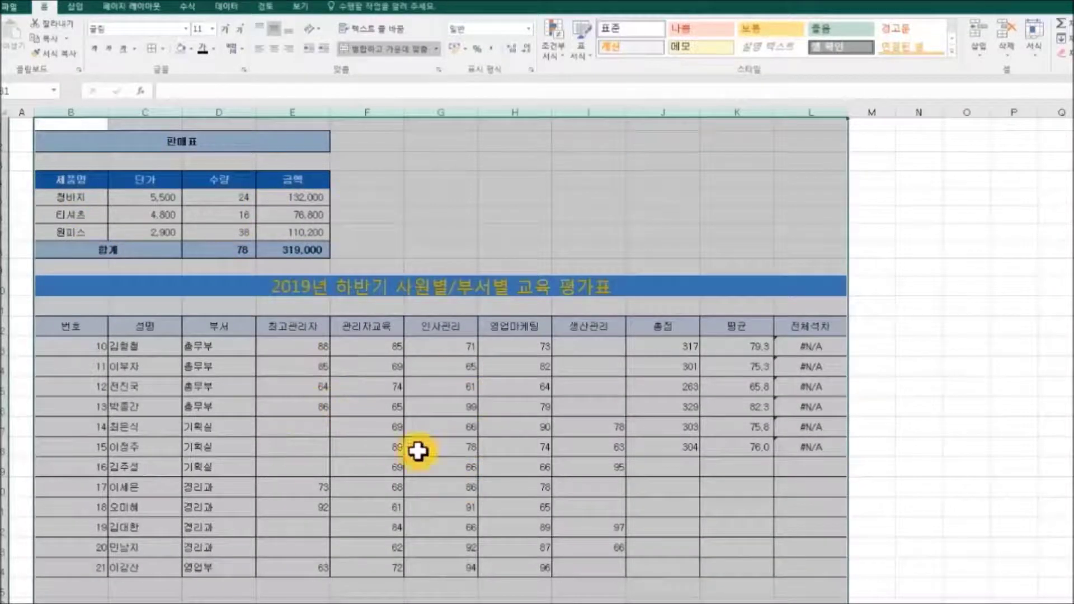
pyautogui.click(288, 425)
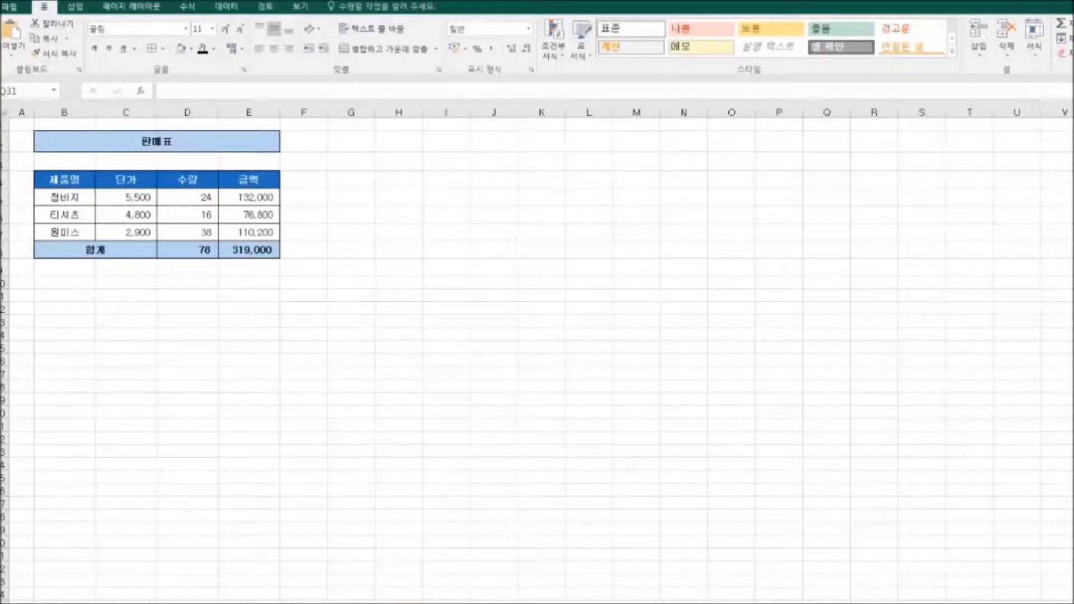
# In 교육평가표_완성.xlsx, copy the selected range A1:K15 as a picture, with appearance as shown on screen and picture format
pyautogui.moveTo(336, 603)
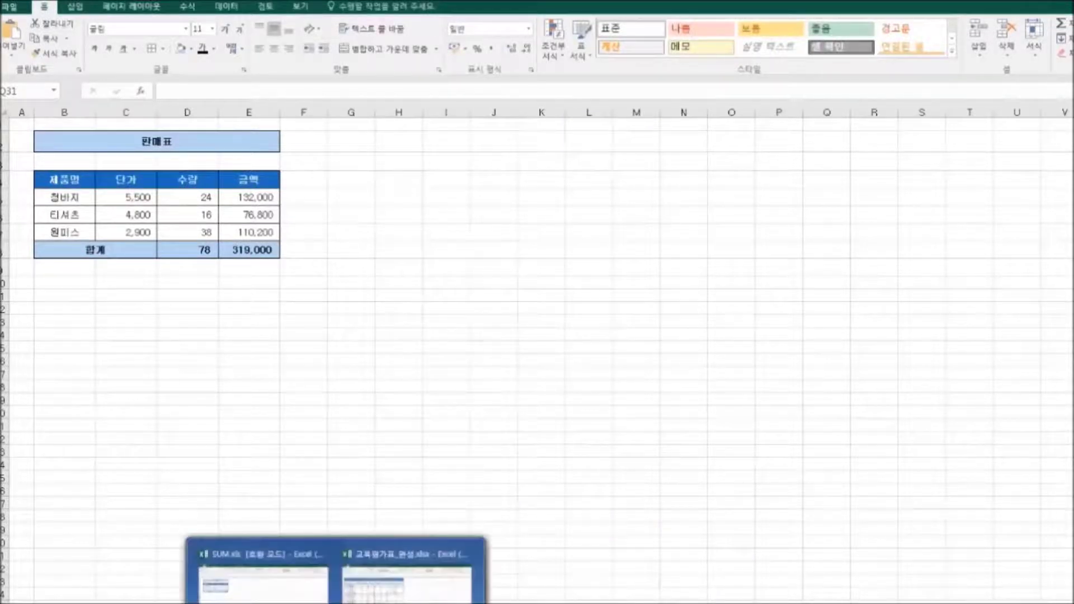
pyautogui.click(407, 582)
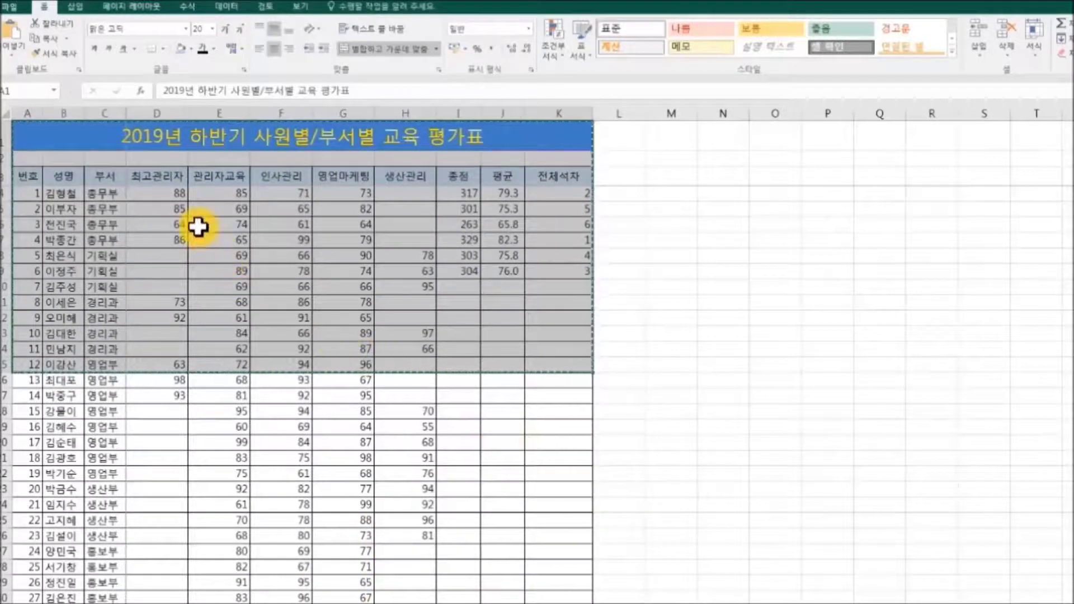
pyautogui.click(67, 38)
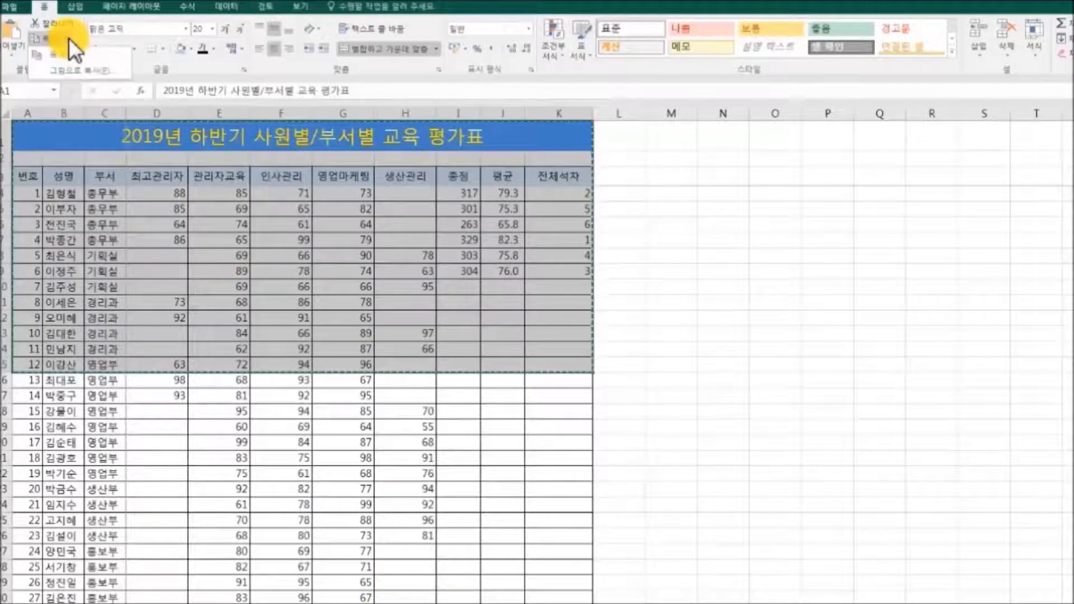
pyautogui.click(117, 70)
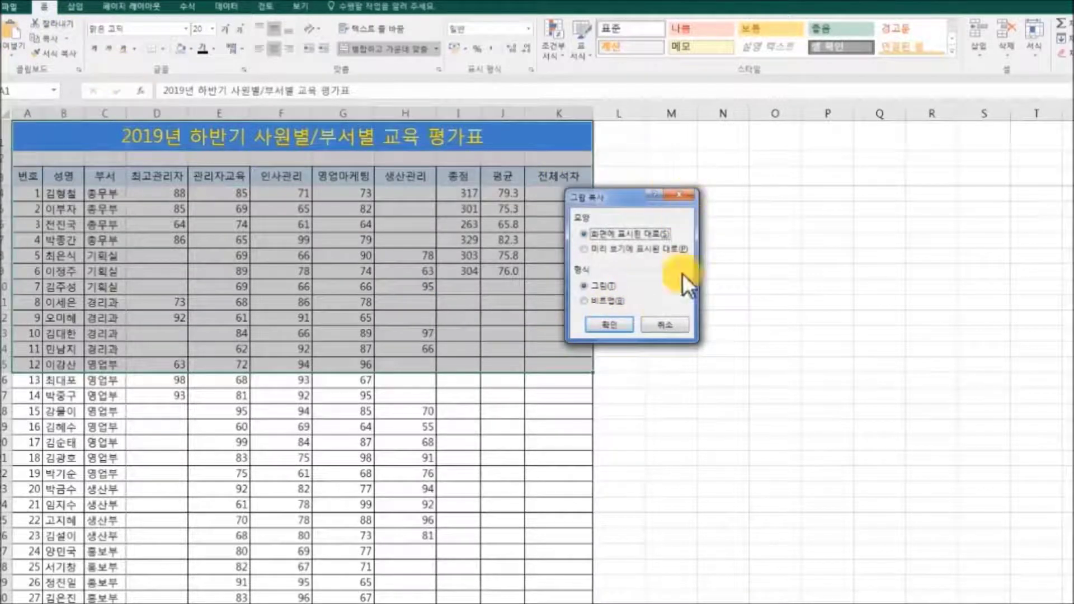
pyautogui.click(629, 330)
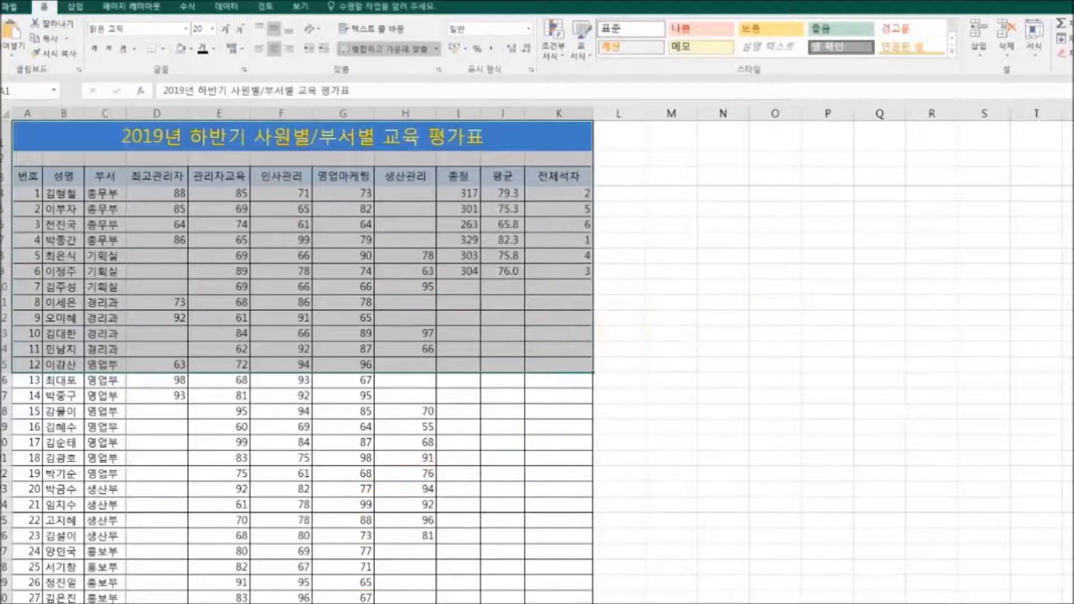
# Return to SUM.xls and paste the evaluation table picture at B11, below the sales table
pyautogui.moveTo(314, 601)
pyautogui.click(315, 555)
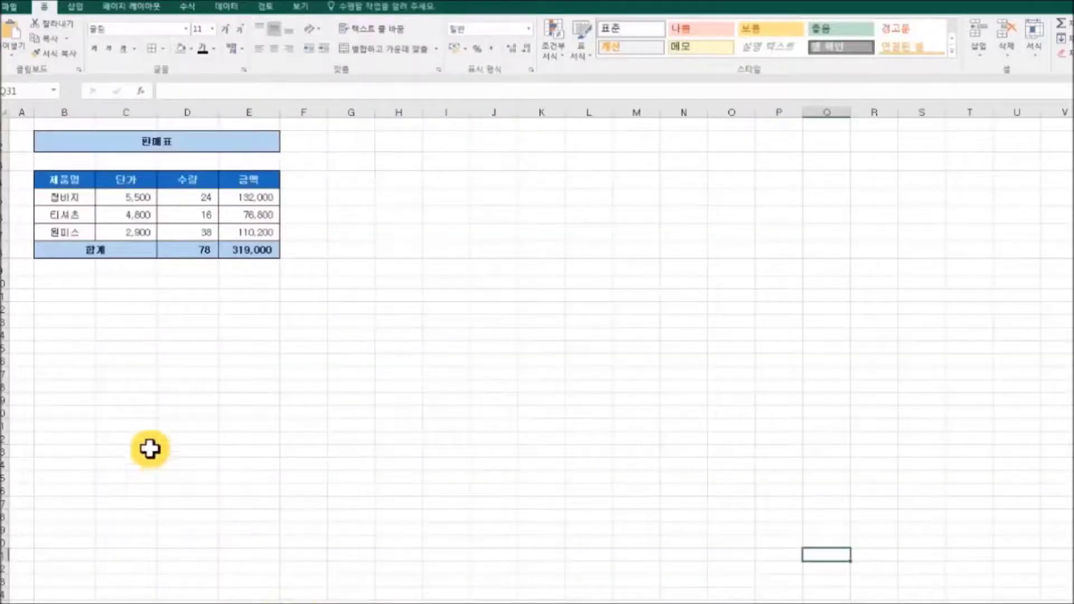
pyautogui.click(51, 291)
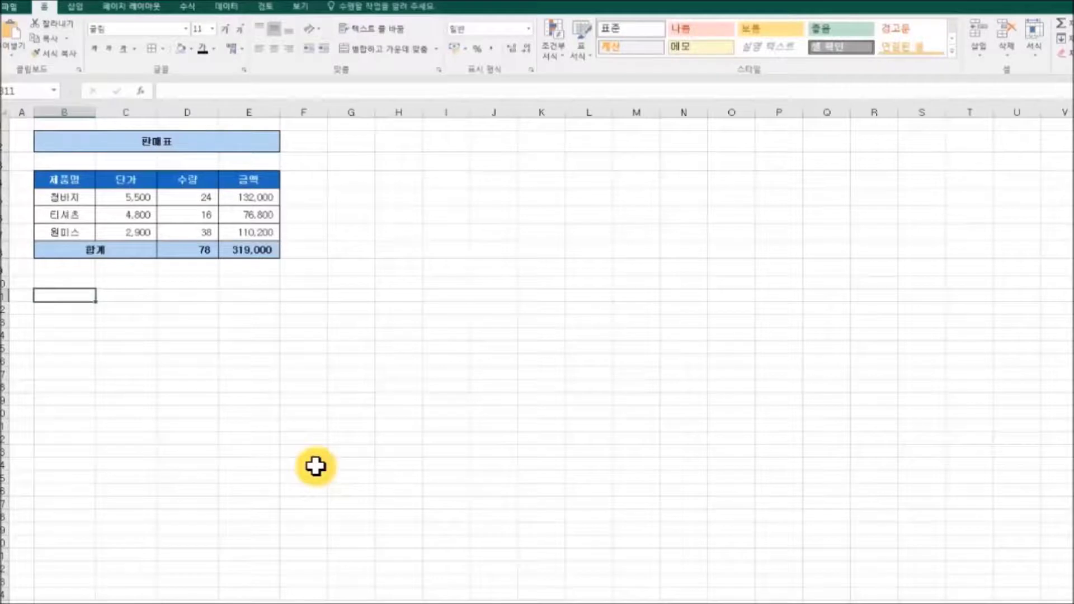
pyautogui.hotkey('ctrl', 'v')
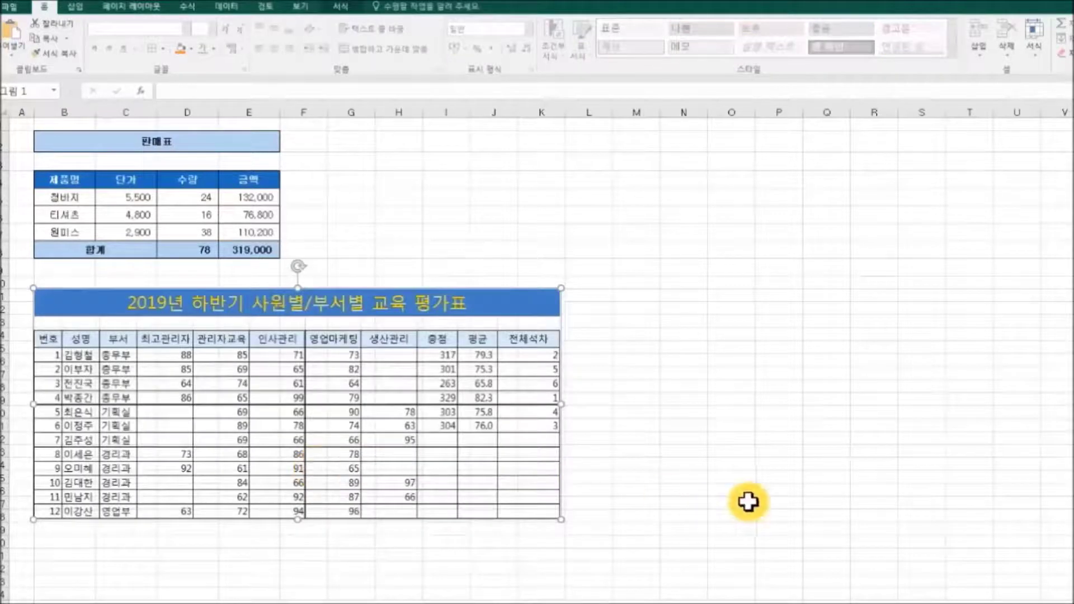
pyautogui.click(747, 502)
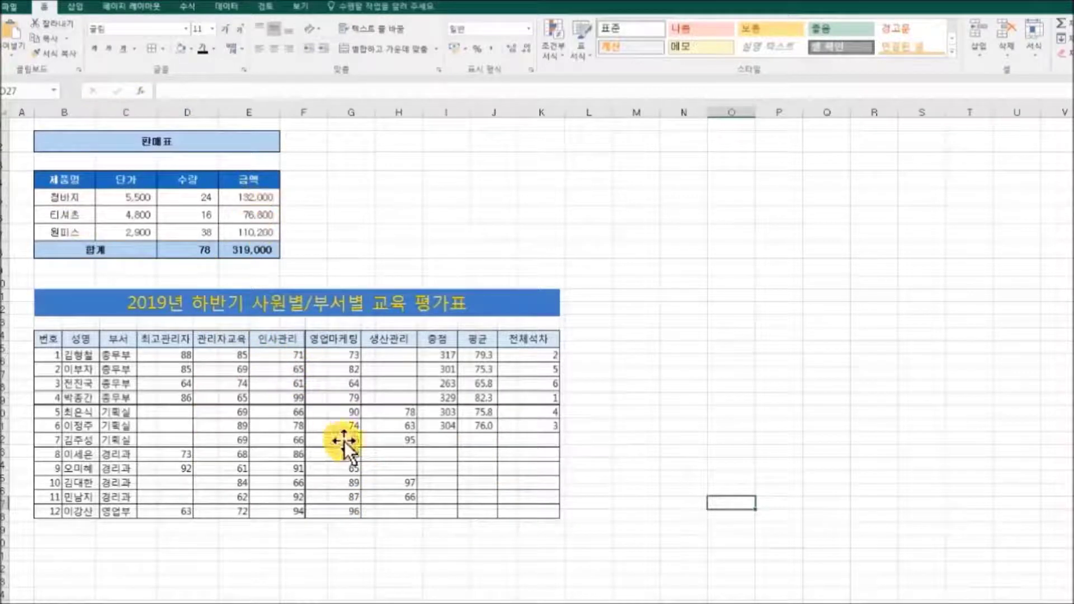
# Enlarge the evaluation table picture proportionally until it extends to about column M and row 30
pyautogui.click(556, 518)
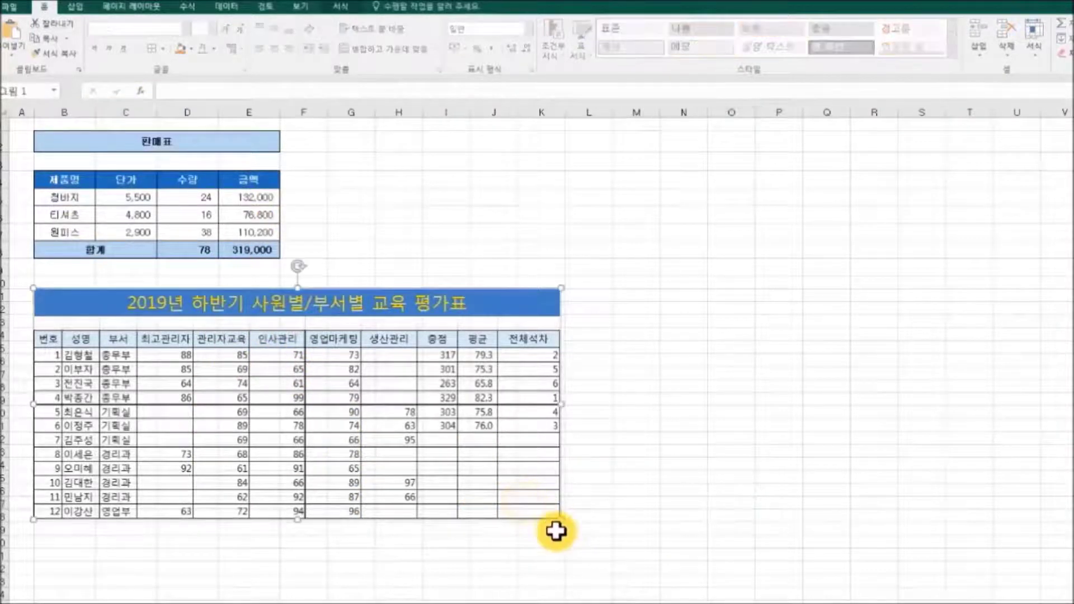
pyautogui.moveTo(561, 519); pyautogui.dragTo(638, 554)
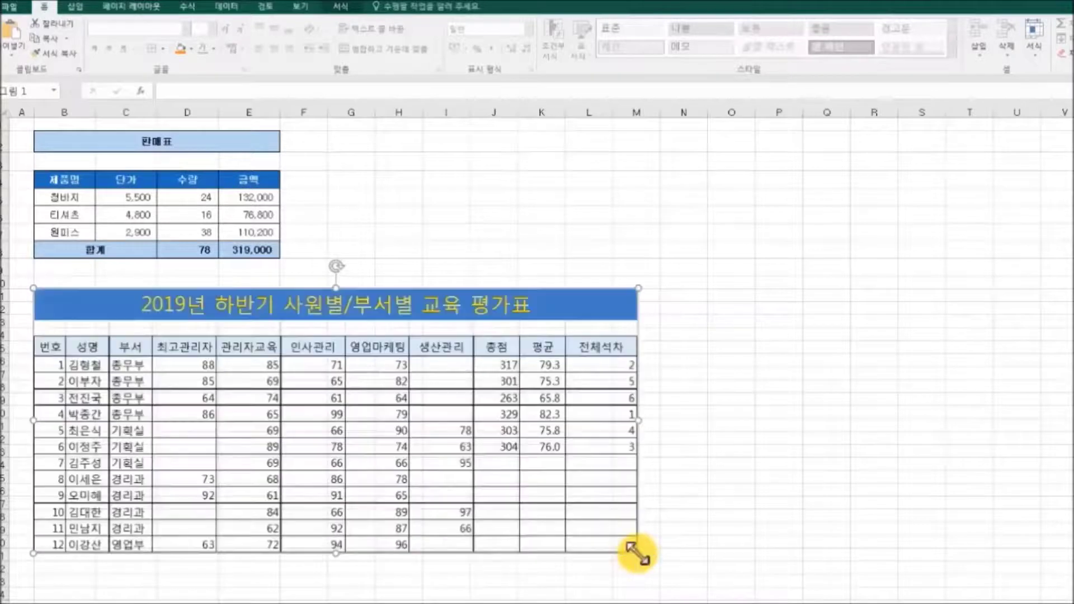
pyautogui.click(777, 451)
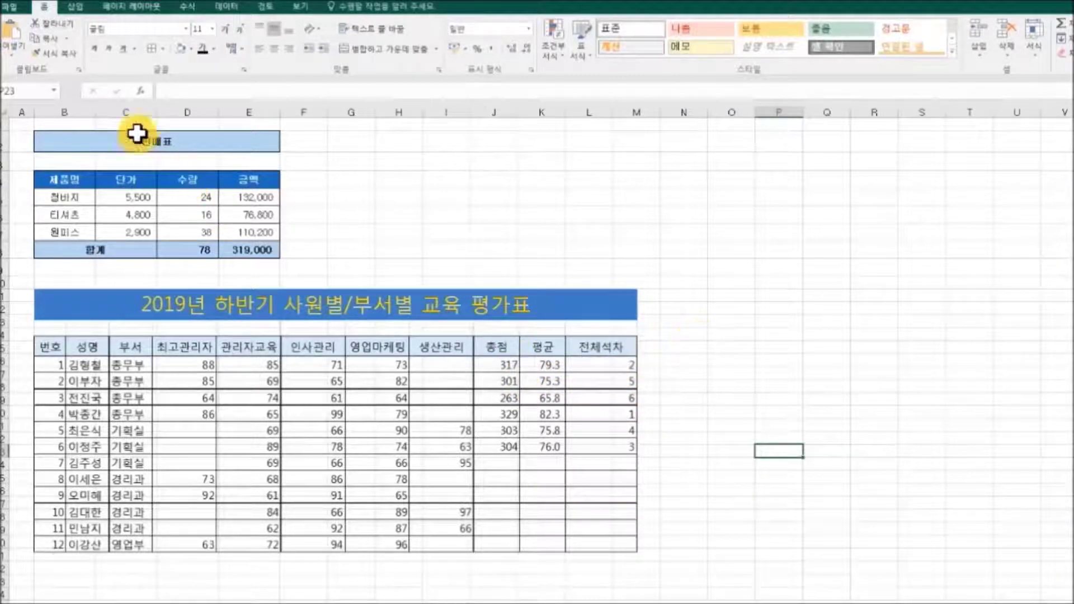
# Turn off the gridline display for worksheet SUM-1 in the advanced Excel options
pyautogui.click(8, 8)
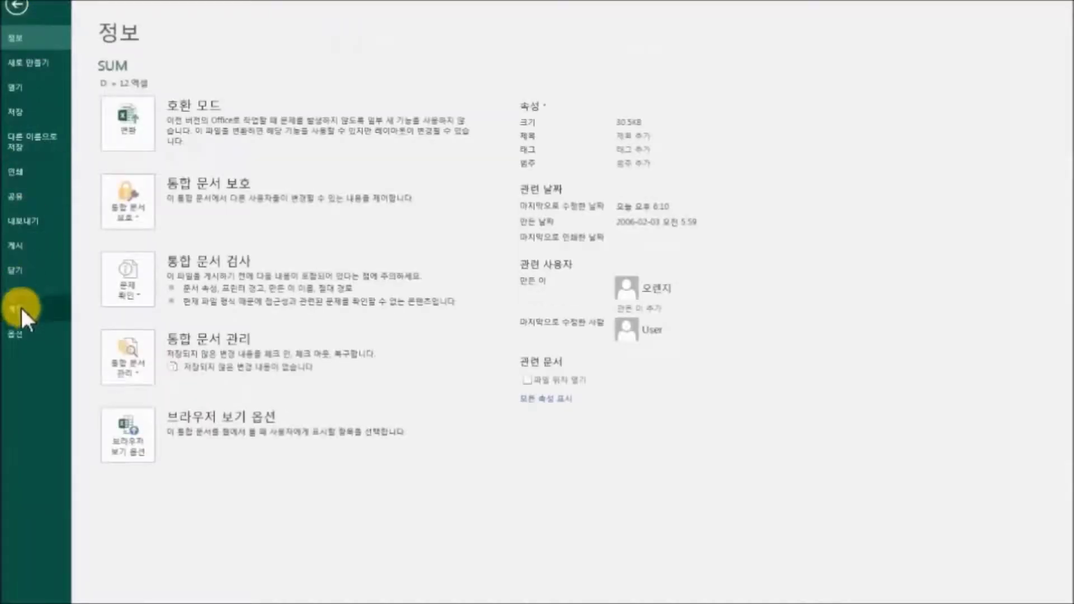
pyautogui.click(19, 334)
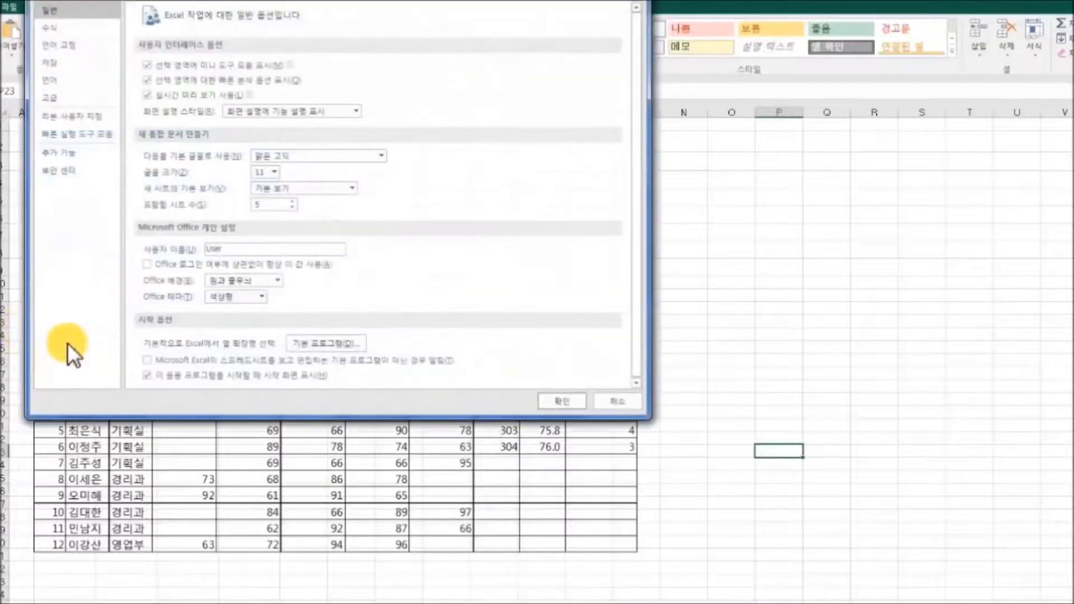
pyautogui.click(53, 99)
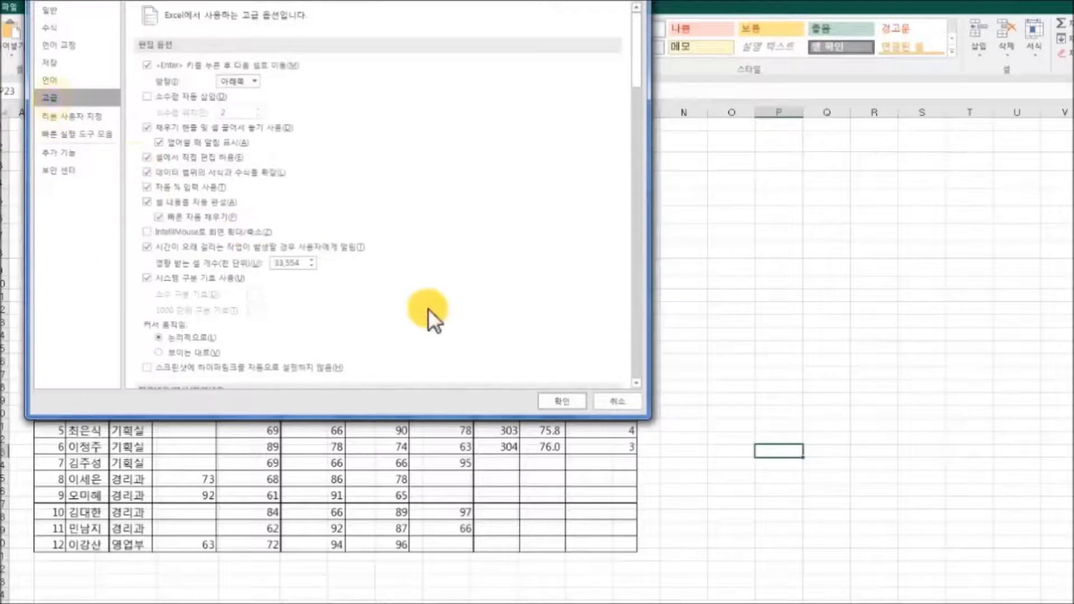
pyautogui.moveTo(639, 77); pyautogui.dragTo(636, 249)
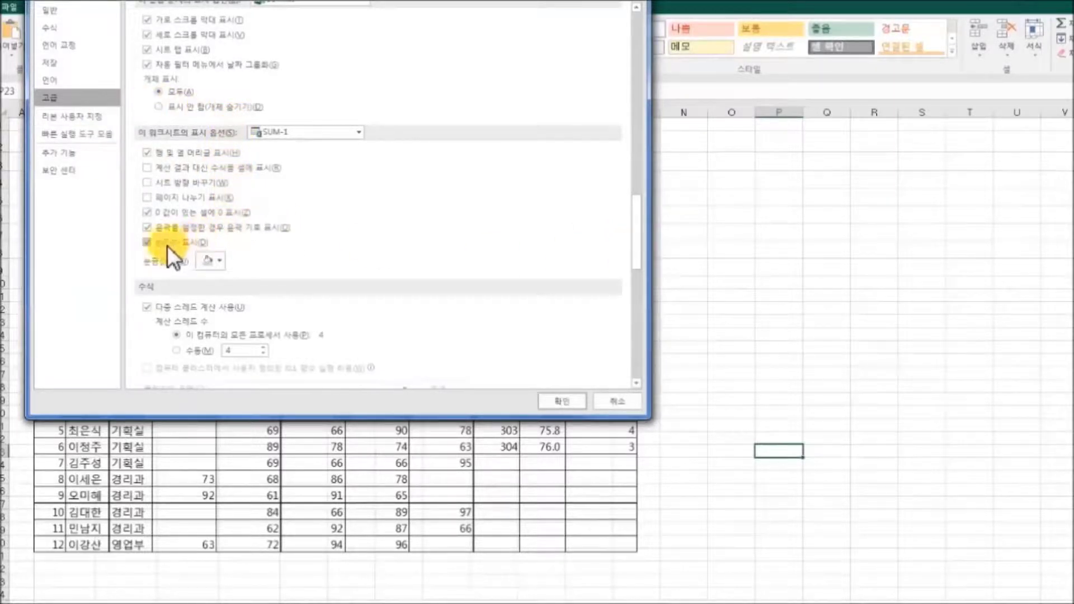
pyautogui.click(146, 243)
pyautogui.click(563, 401)
pyautogui.click(969, 399)
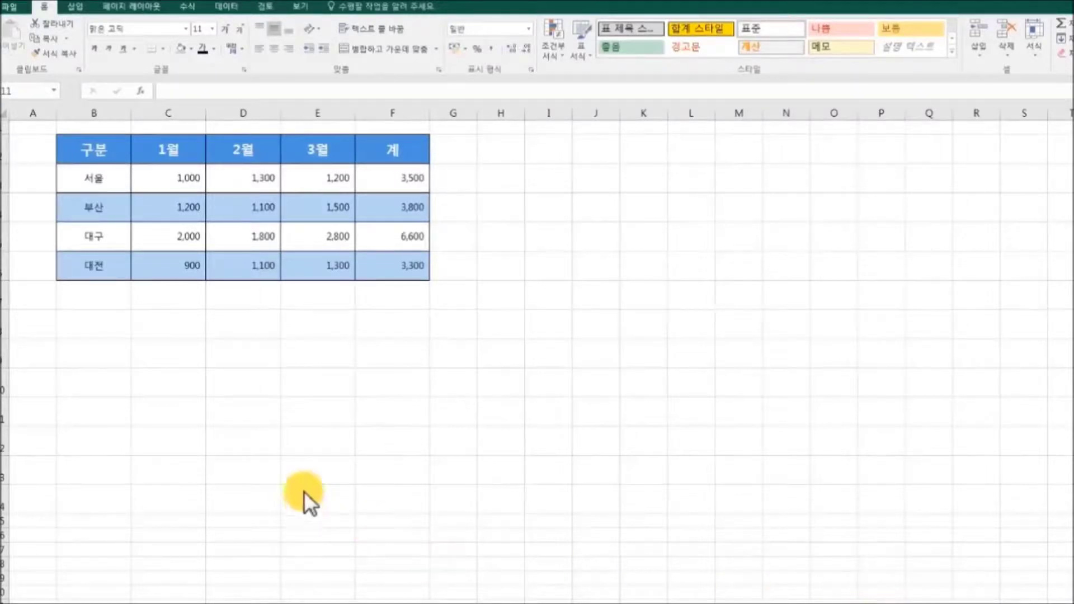
# Enter the region names 제주, 광주, 울산 and 전주 in B7:B10, directly below the 대전 row
pyautogui.click(95, 299)
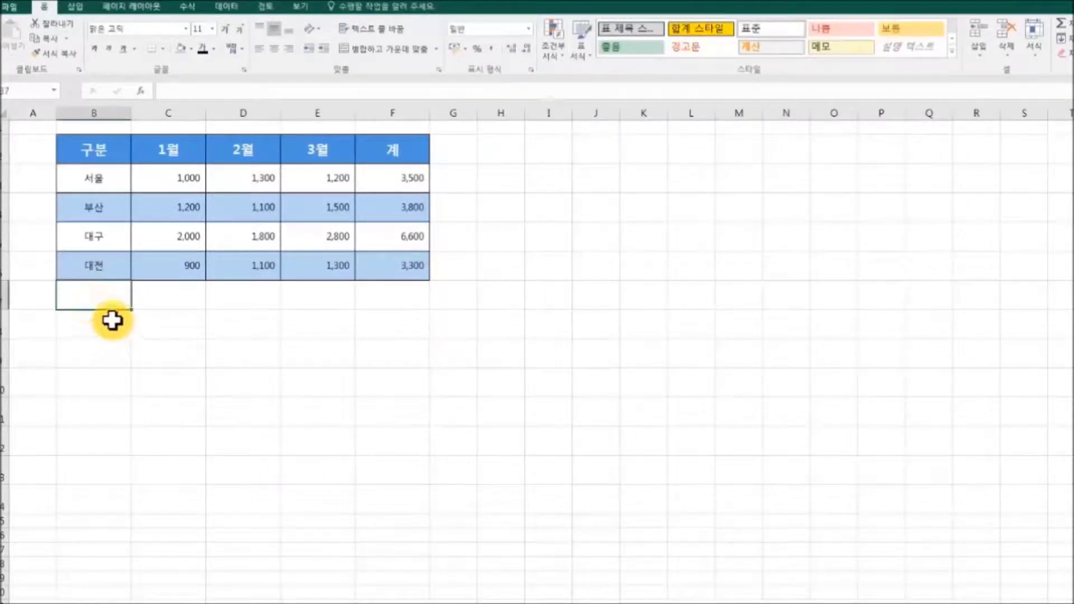
pyautogui.moveTo(91, 295); pyautogui.dragTo(347, 313)
pyautogui.moveTo(117, 352); pyautogui.dragTo(392, 354)
pyautogui.click(95, 297)
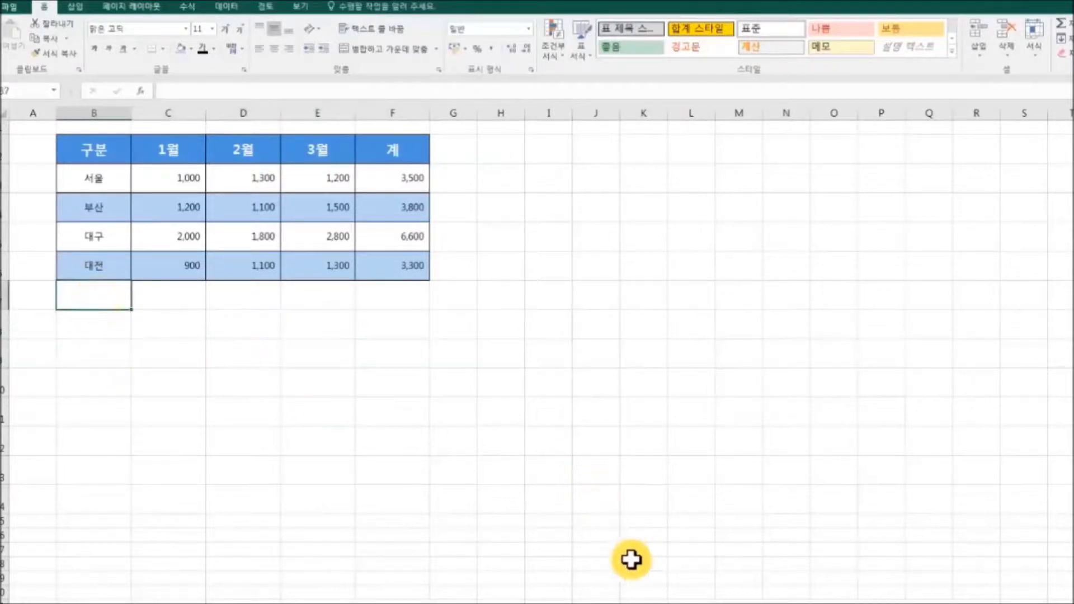
pyautogui.write('제주')
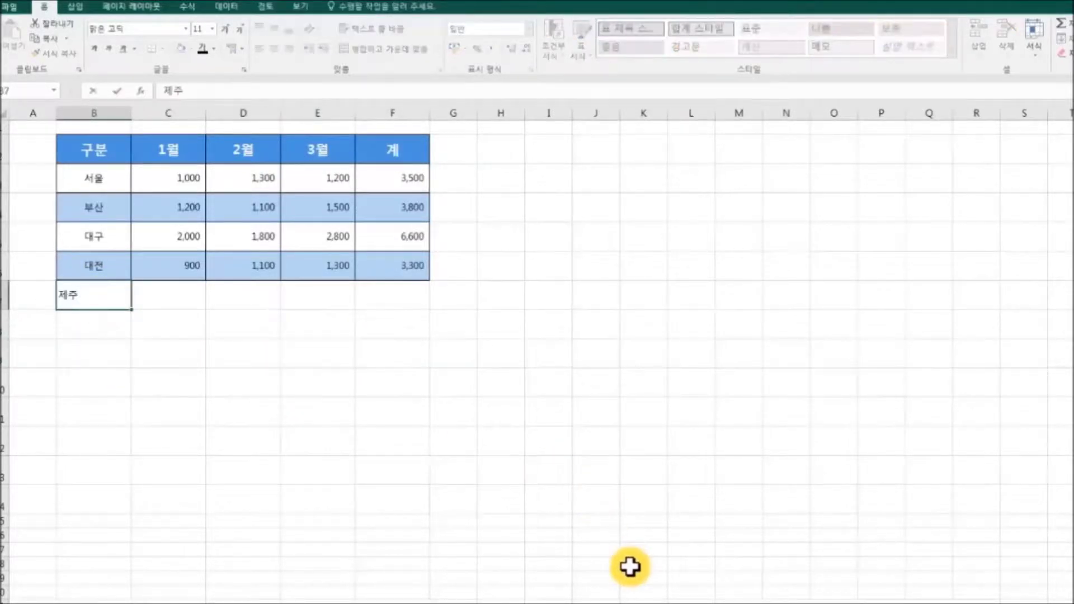
pyautogui.press('Return')
pyautogui.write('광주')
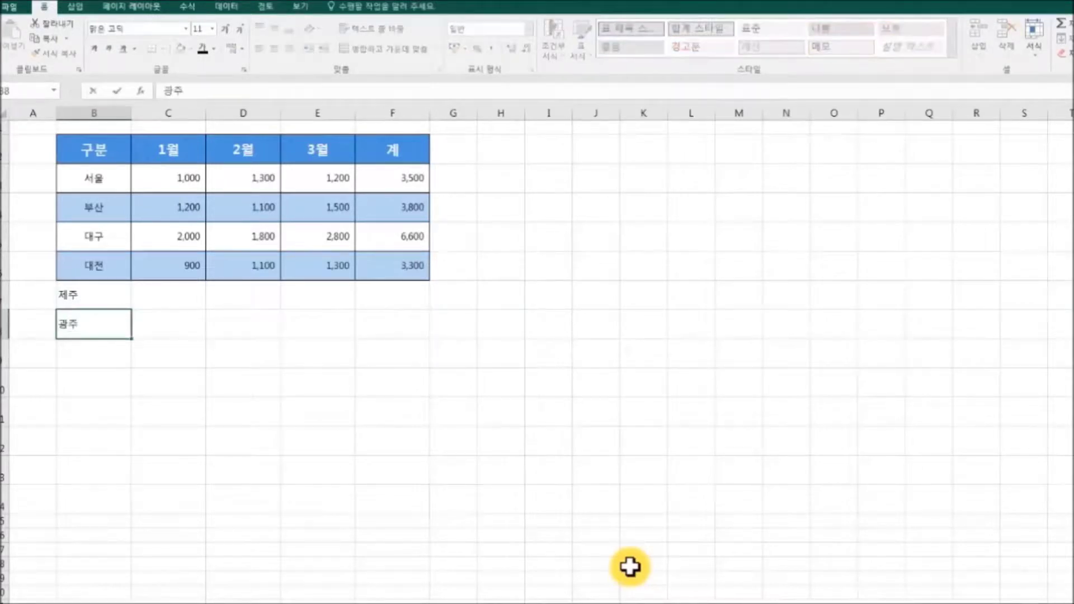
pyautogui.press('Return')
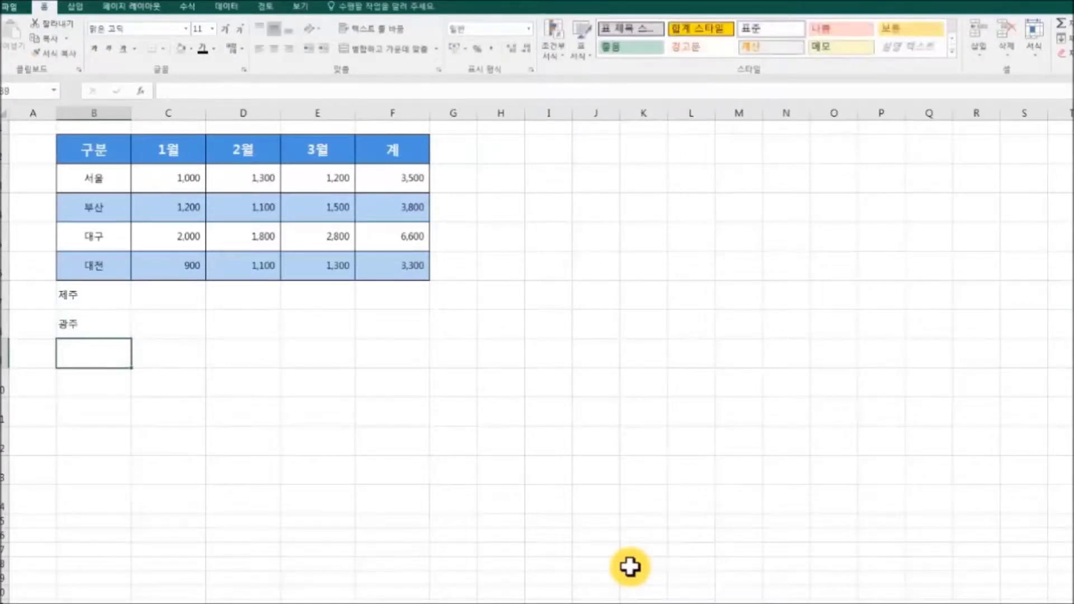
pyautogui.write('울산')
pyautogui.press('Return')
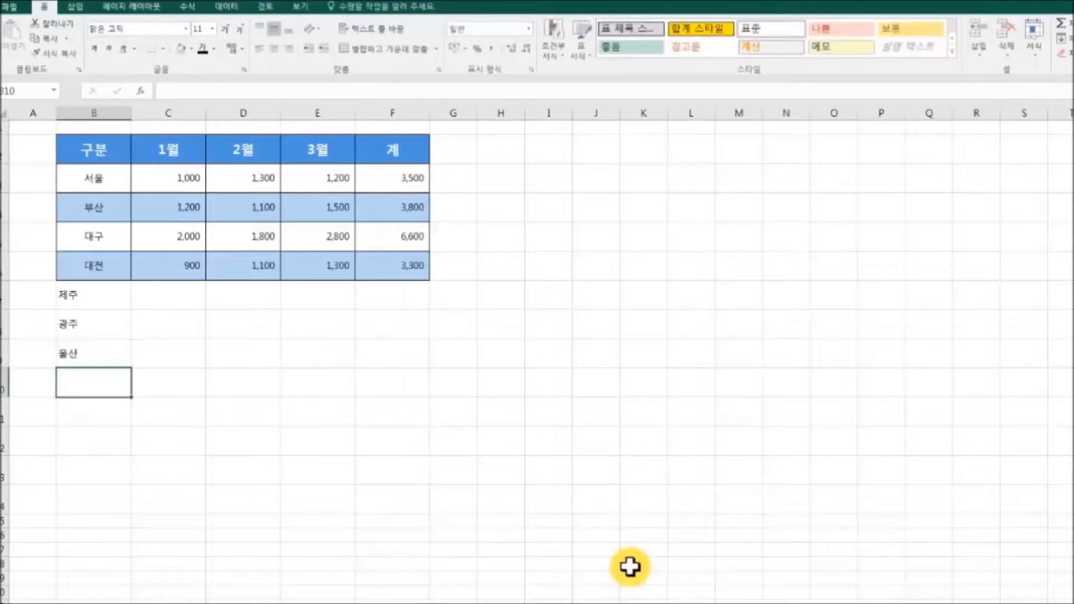
pyautogui.write('전주')
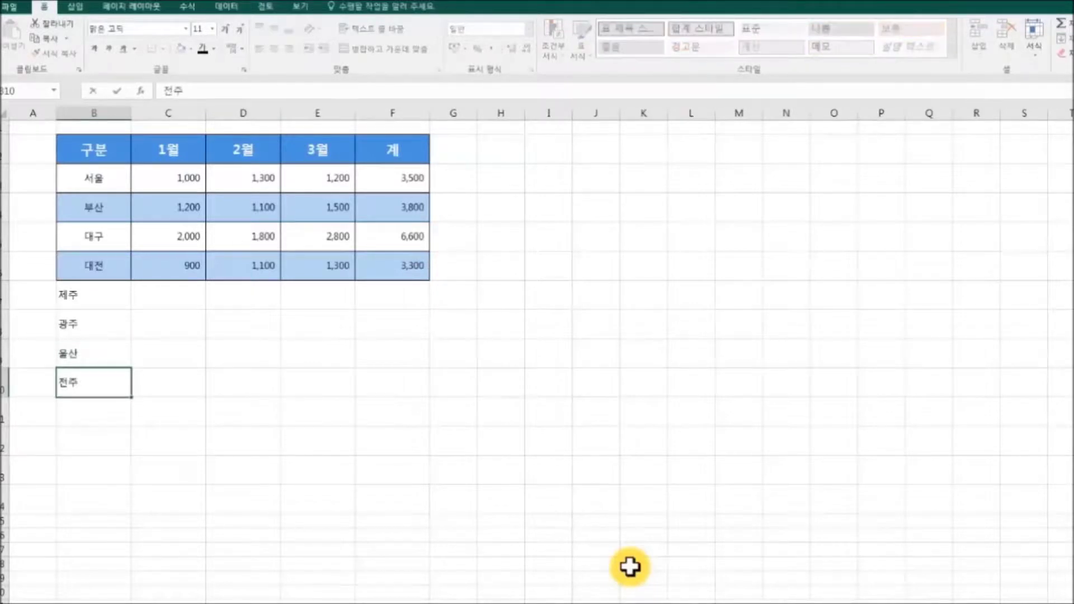
pyautogui.click(568, 543)
# Enter the 1월 values 2000, 3500, 1400 and 1500 in C7:C10 for the four added regions
pyautogui.click(202, 301)
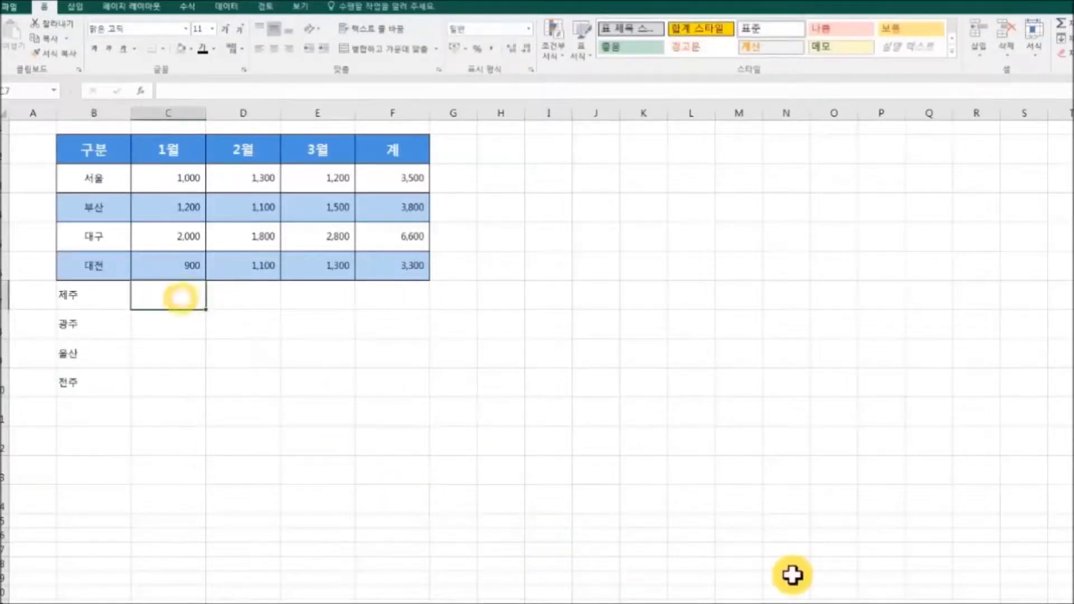
pyautogui.write('2000')
pyautogui.click(587, 534)
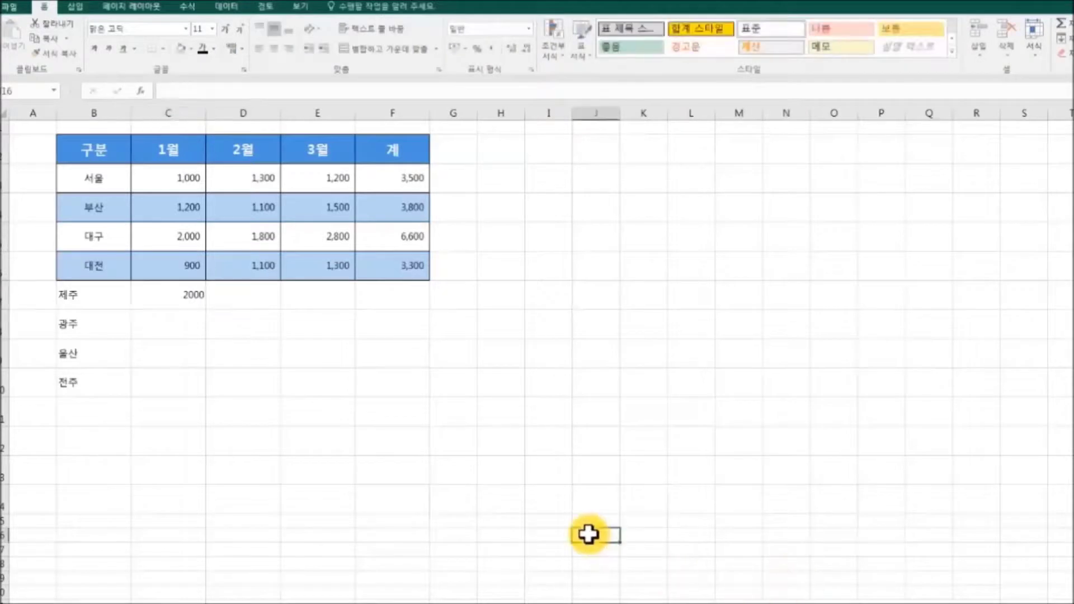
pyautogui.doubleClick(168, 324)
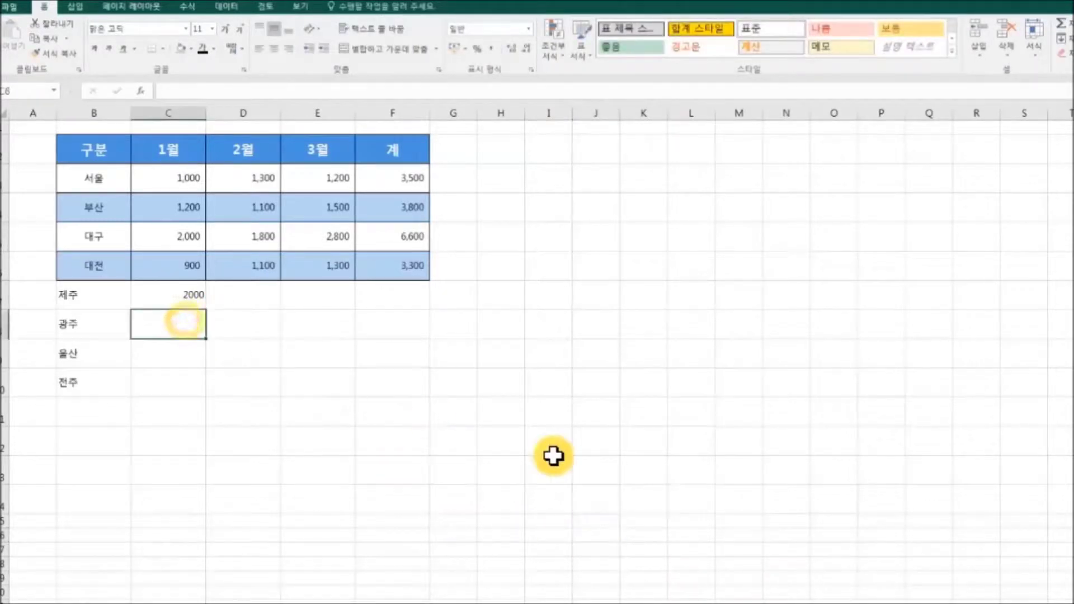
pyautogui.write('3500')
pyautogui.press('Return')
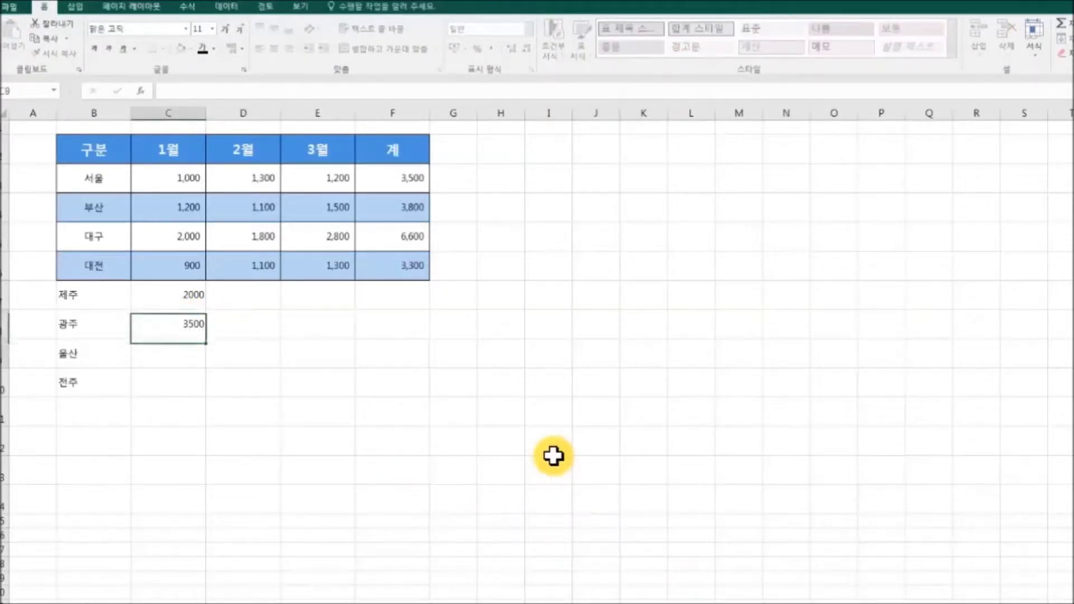
pyautogui.write('1400')
pyautogui.press('Return')
pyautogui.write('1500')
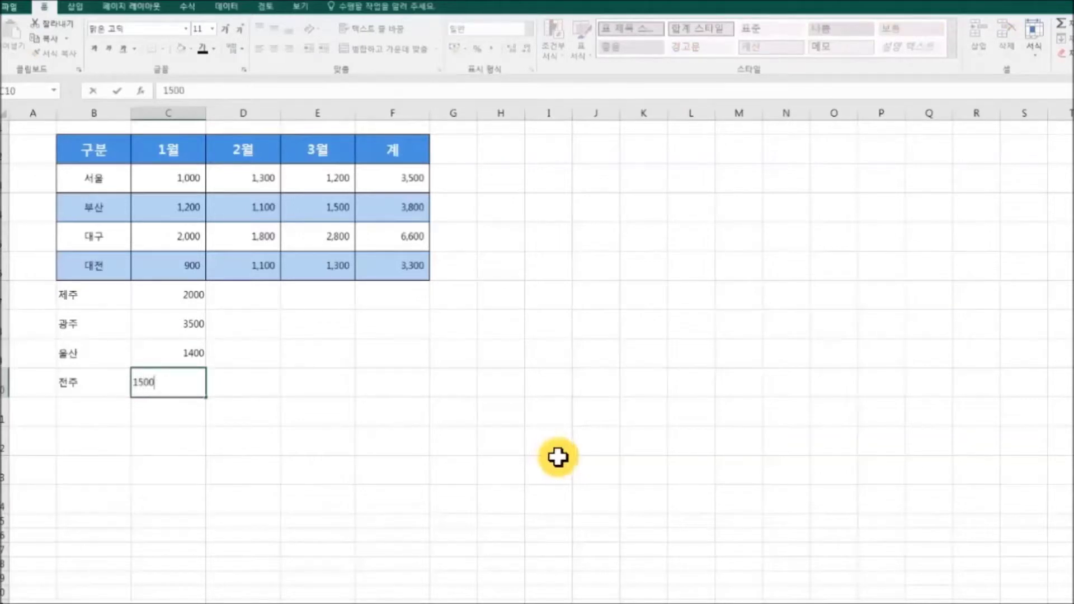
pyautogui.click(446, 463)
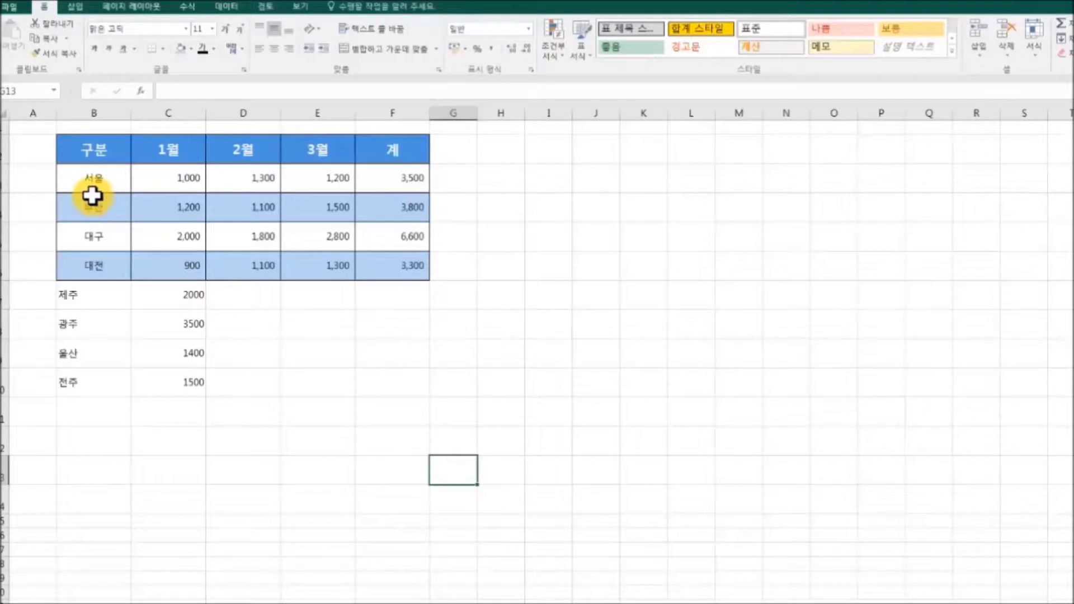
# Copy the formatting of B3:F6 onto the added rows B7:F10 with Format Painter
pyautogui.moveTo(71, 175)
pyautogui.mouseDown()
pyautogui.moveTo(215, 192)
pyautogui.moveTo(391, 249)
pyautogui.moveTo(395, 271)
pyautogui.mouseUp()
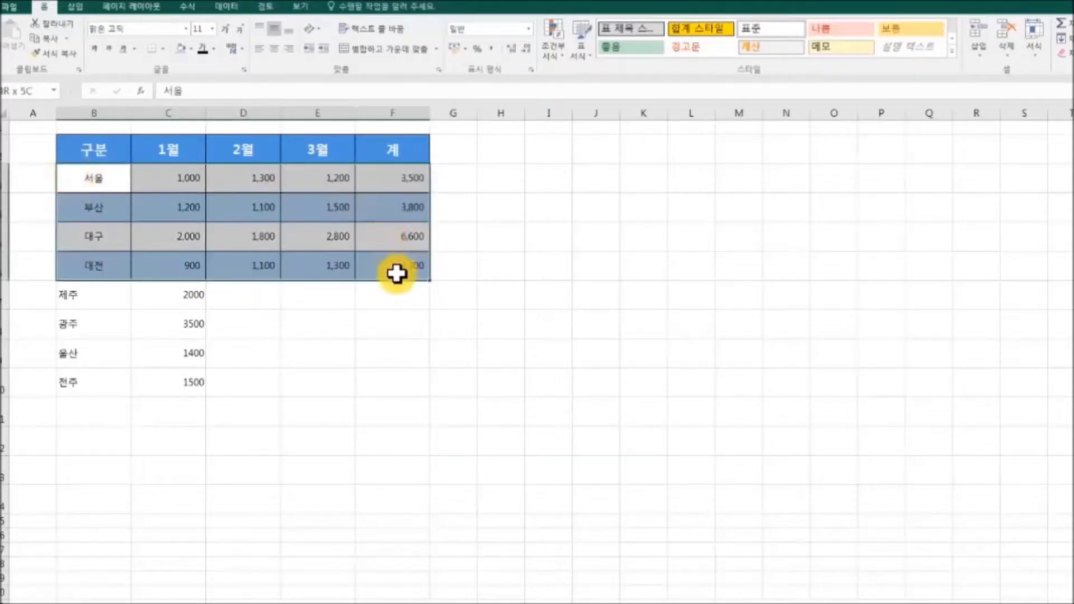
pyautogui.rightClick(186, 203)
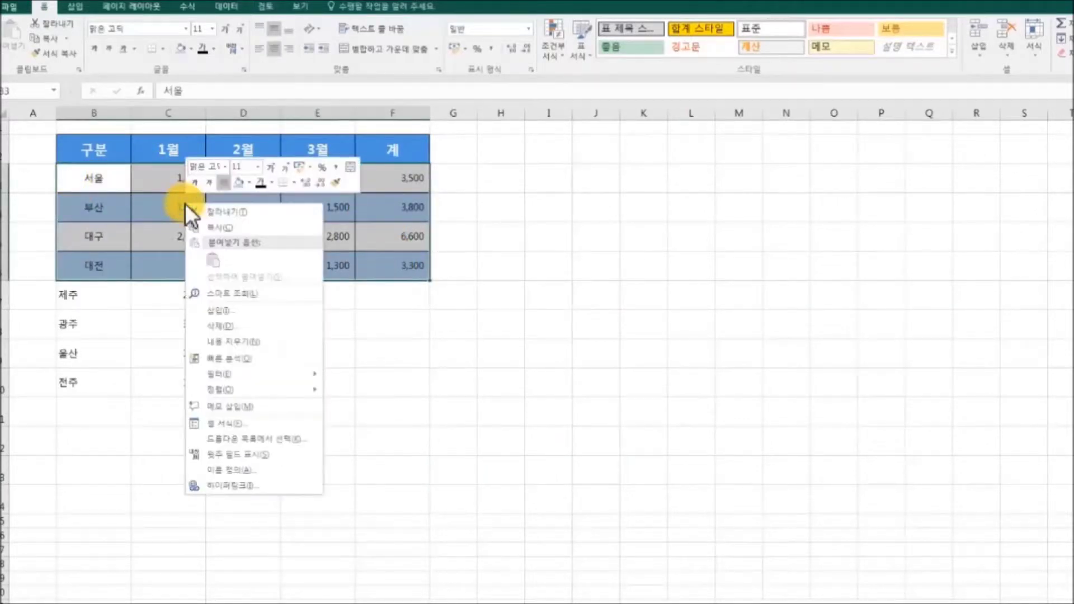
pyautogui.click(337, 183)
pyautogui.moveTo(76, 295)
pyautogui.mouseDown()
pyautogui.moveTo(369, 319)
pyautogui.moveTo(378, 383)
pyautogui.mouseUp()
pyautogui.click(631, 446)
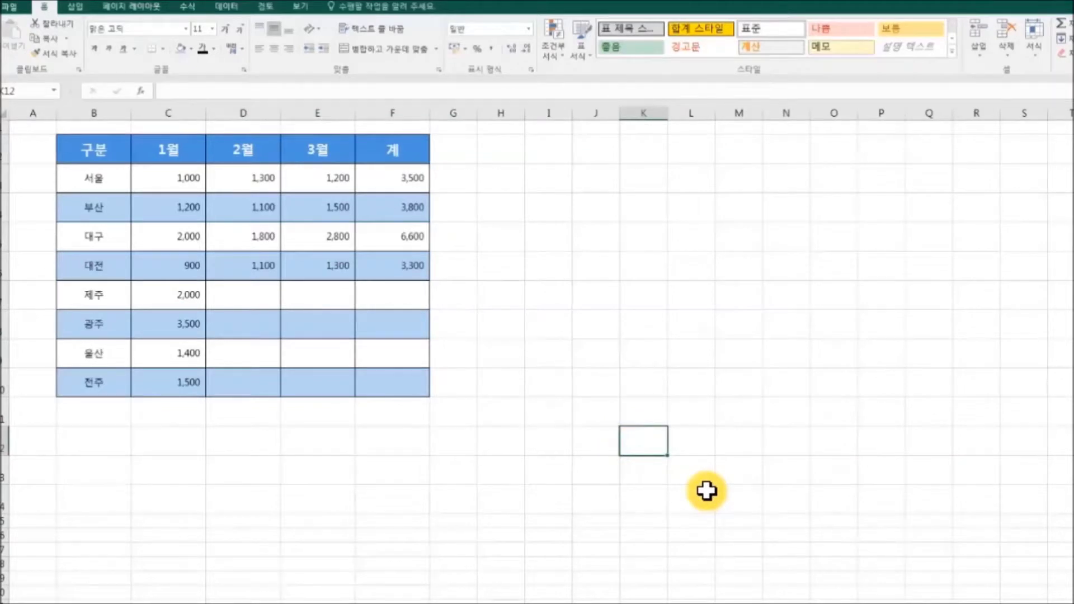
# Enter the 2월 values 1500, 2500, 3550 and 4500 in D7:D10
pyautogui.doubleClick(249, 289)
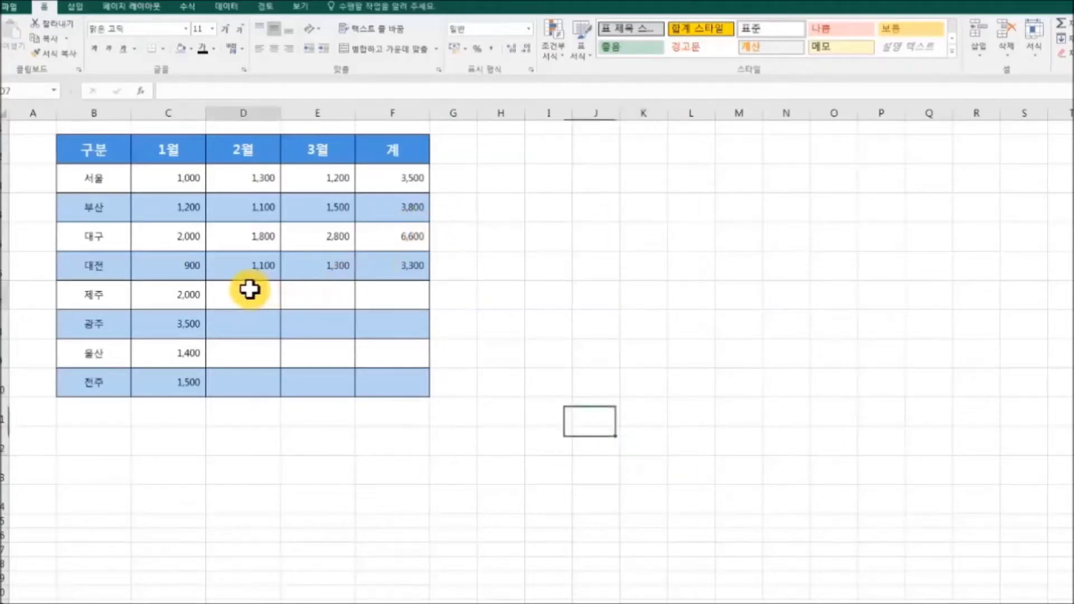
pyautogui.write('1500')
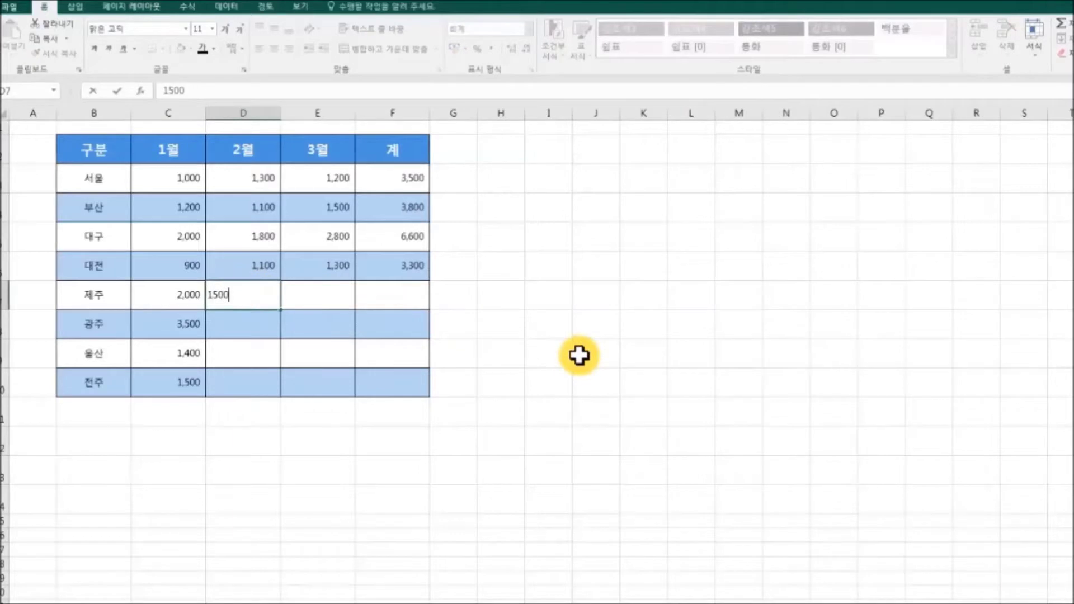
pyautogui.press('Return')
pyautogui.write('2500')
pyautogui.press('Return')
pyautogui.write('3550')
pyautogui.press('Return')
pyautogui.write('4500')
pyautogui.click(317, 295)
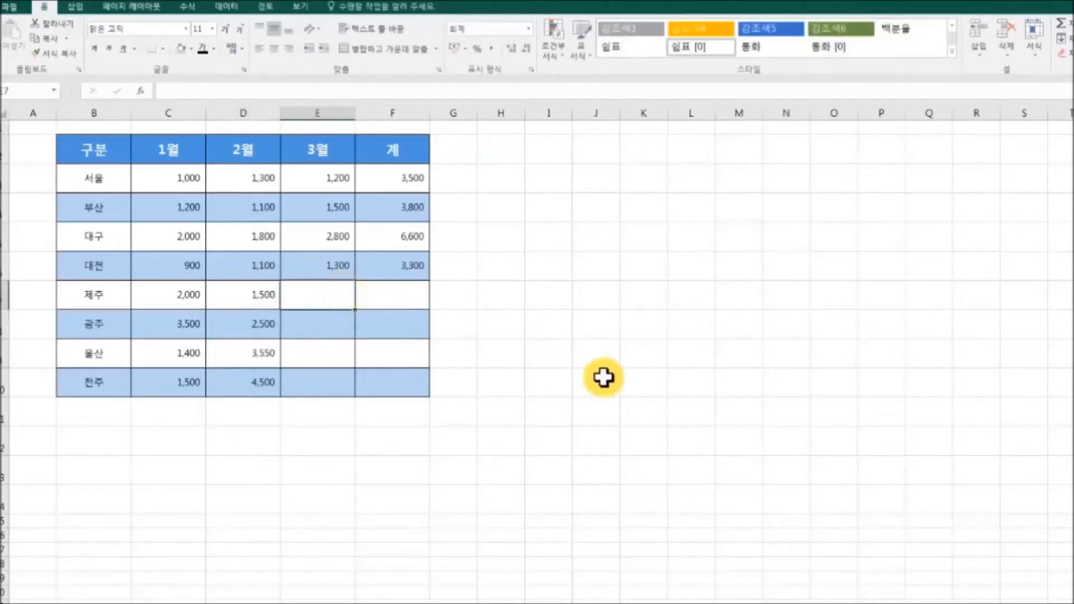